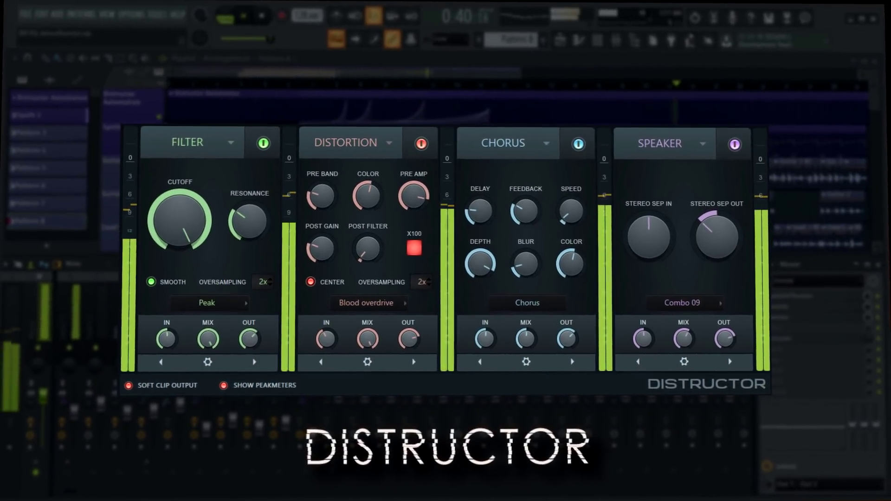
# Browse the Distructor's filter, distortion and cabinet lists, leaving the Combo 09 cabinet.
pyautogui.click(263, 302)
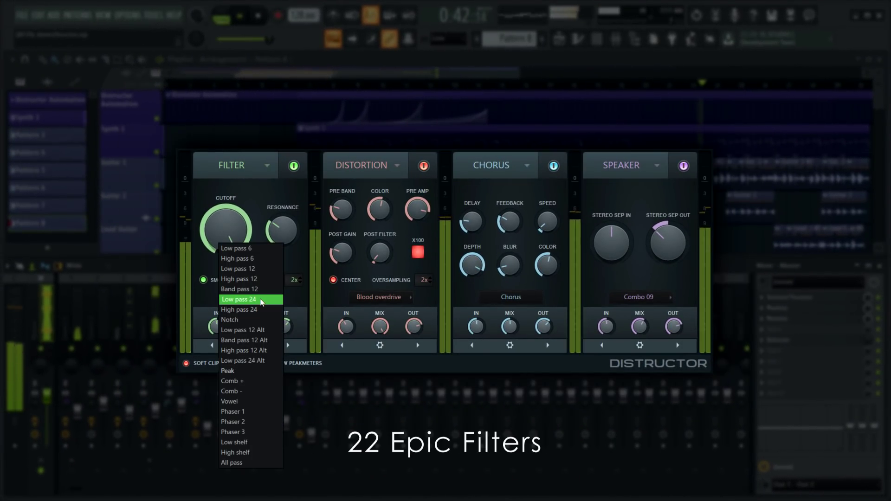
pyautogui.click(390, 297)
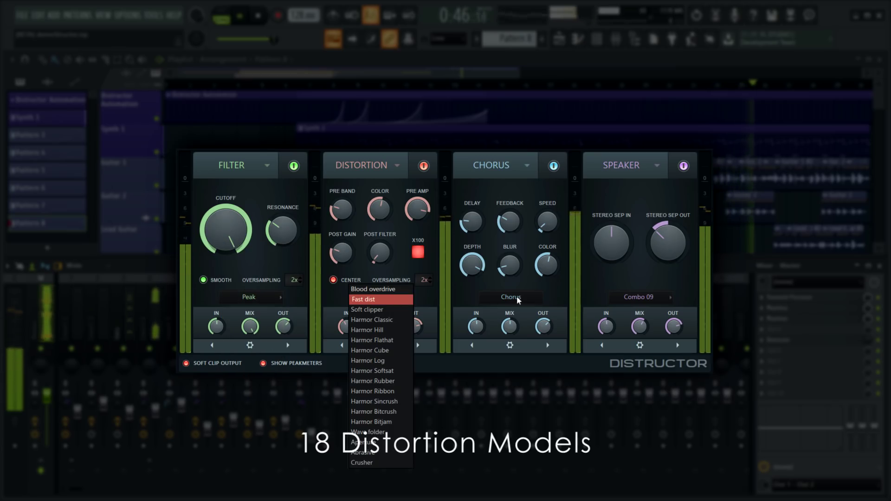
pyautogui.click(647, 299)
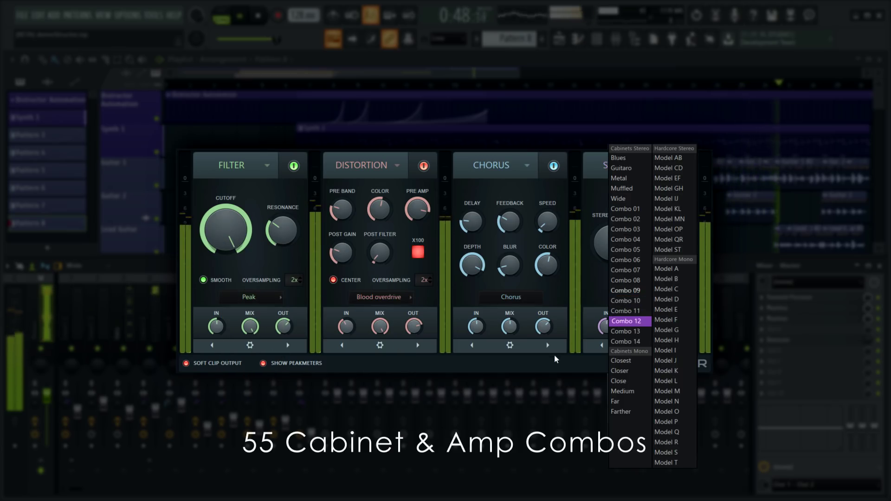
pyautogui.click(553, 363)
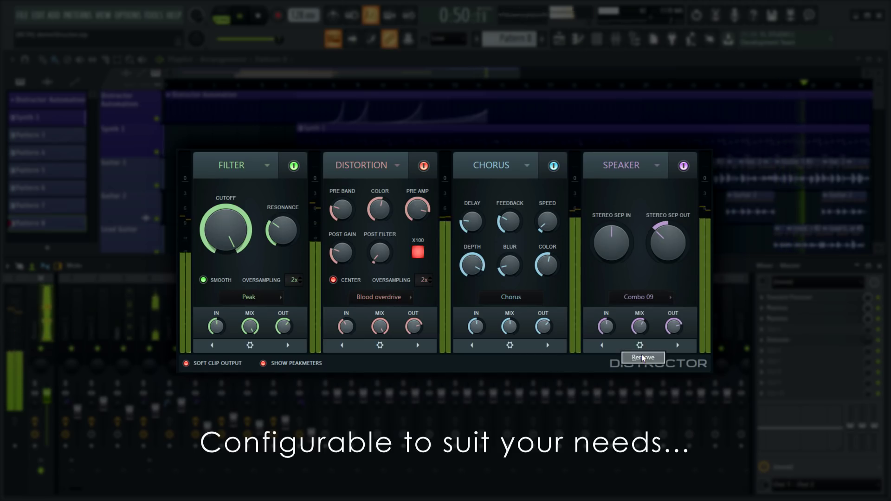
# Remove the Distructor's Speaker module and add a new Speaker module in the empty slot.
pyautogui.click(643, 357)
pyautogui.click(495, 275)
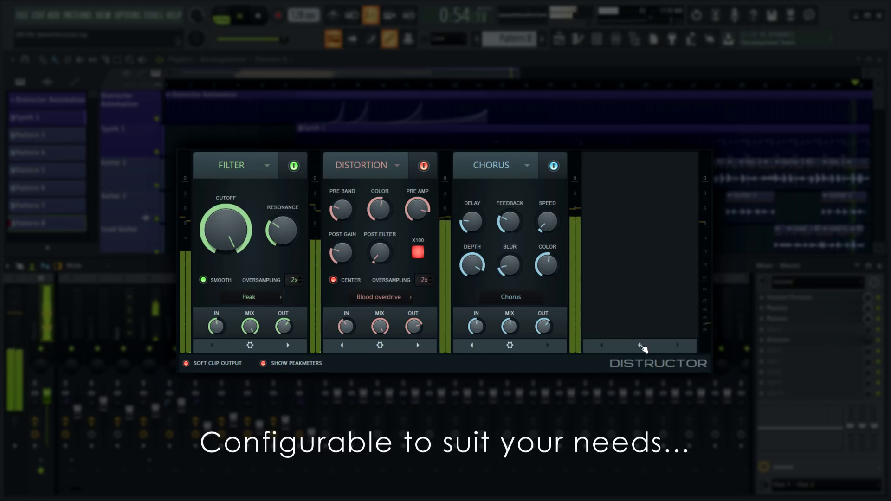
pyautogui.moveTo(650, 360)
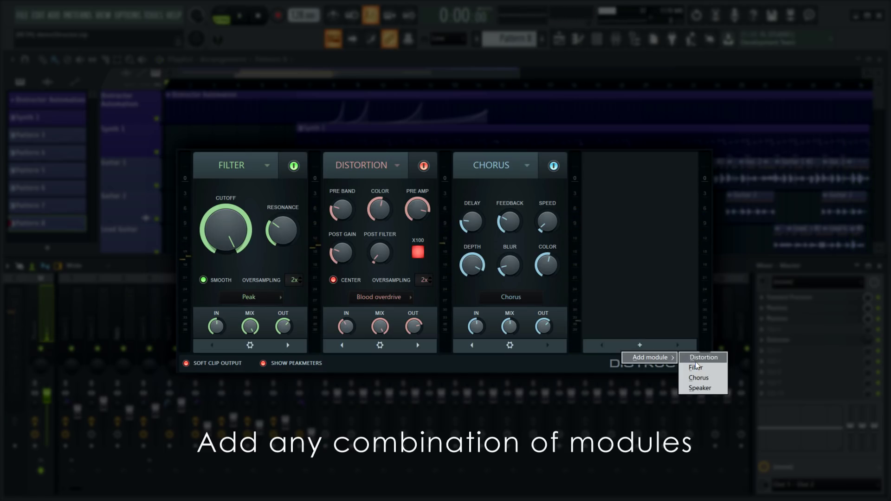
pyautogui.click(699, 388)
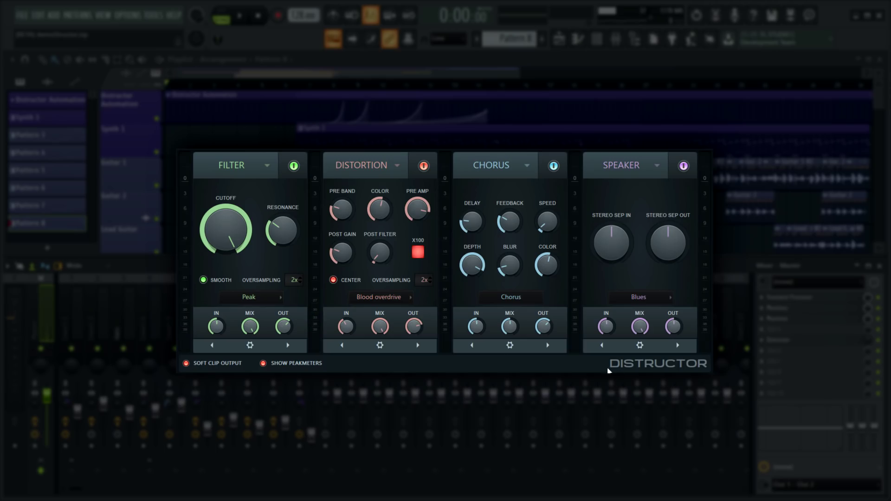
# Shift Chorus through the chain and return it to the Filter, Distortion, Chorus, Speaker order.
pyautogui.click(473, 346)
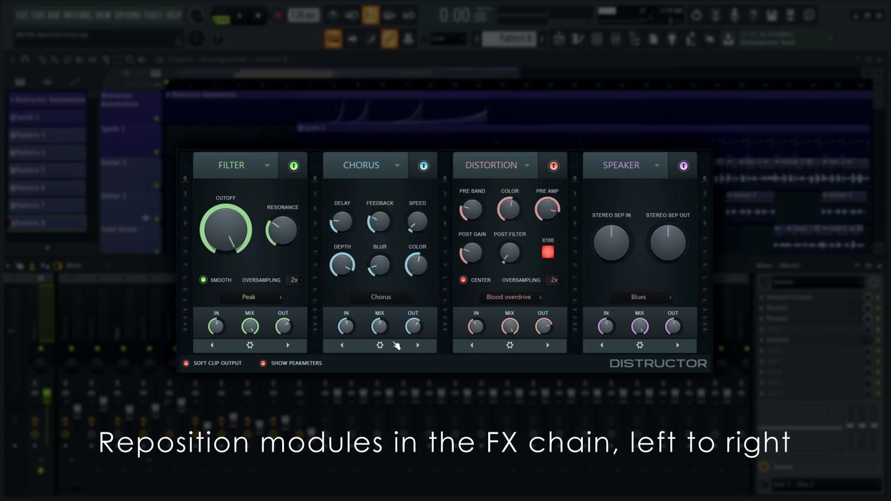
pyautogui.click(342, 346)
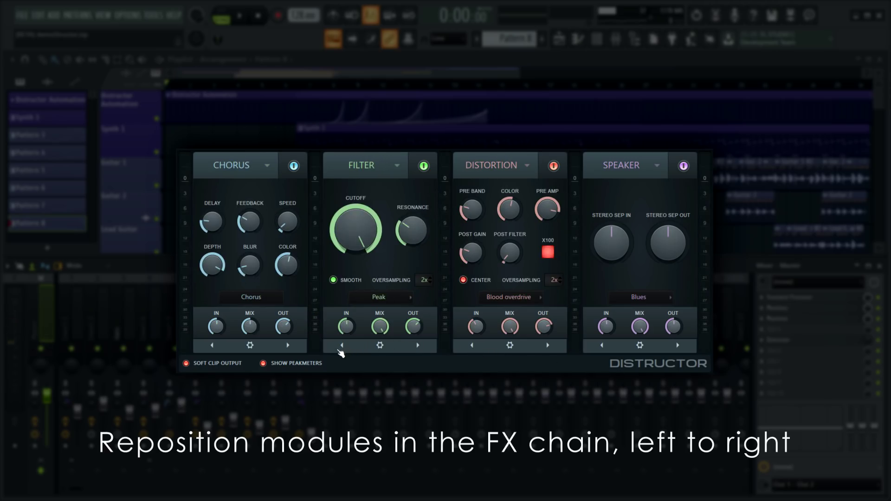
pyautogui.click(288, 346)
pyautogui.click(417, 346)
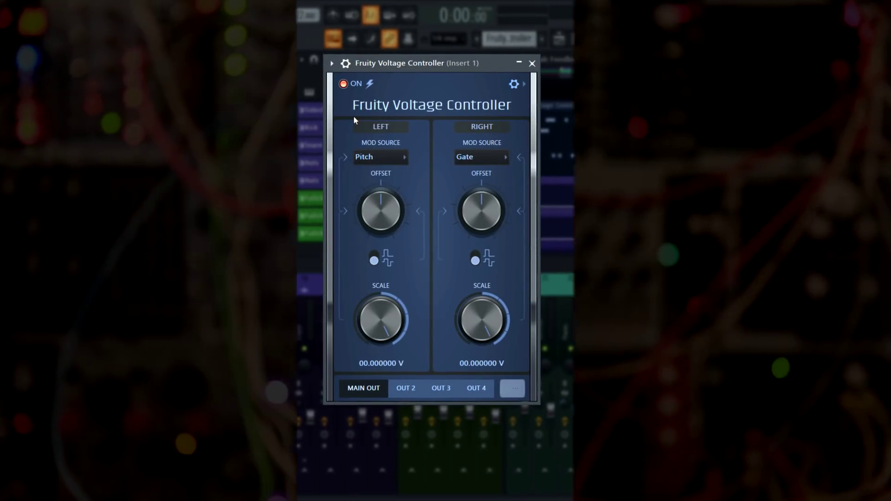
# Set the Voltage Controller's right-channel mod source to Mod Y in its settings.
pyautogui.click(514, 84)
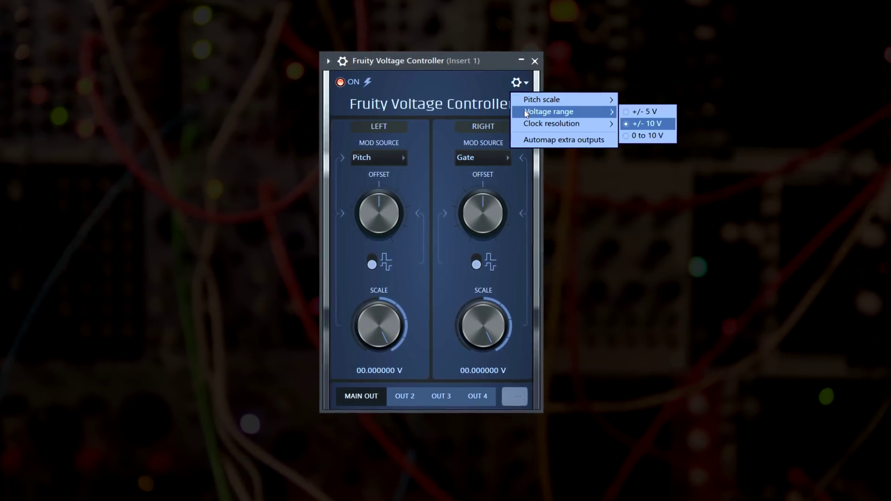
pyautogui.click(483, 158)
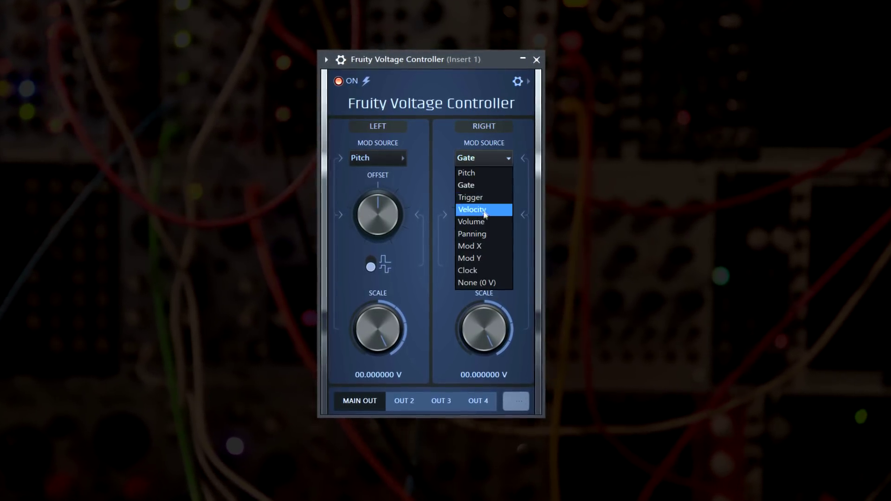
pyautogui.click(481, 259)
# Step through the Voltage Controller's OUT 2, OUT 3 and OUT 4 outputs.
pyautogui.click(404, 402)
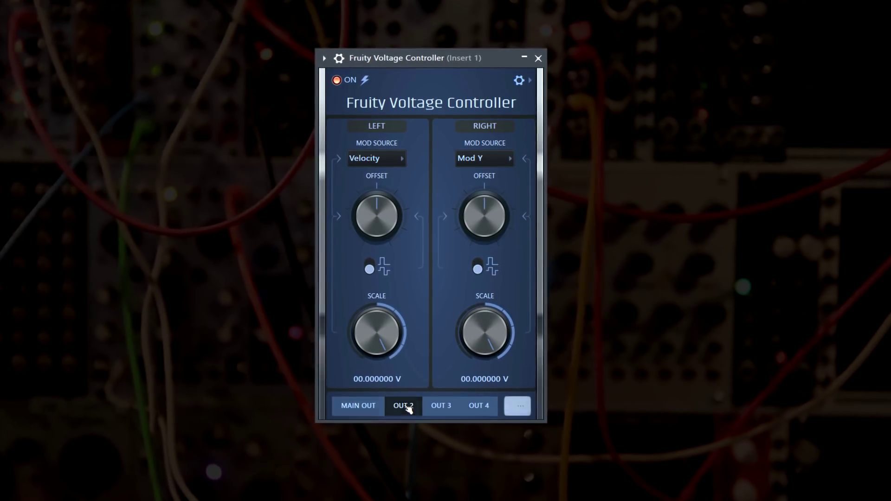
pyautogui.click(440, 408)
pyautogui.click(478, 407)
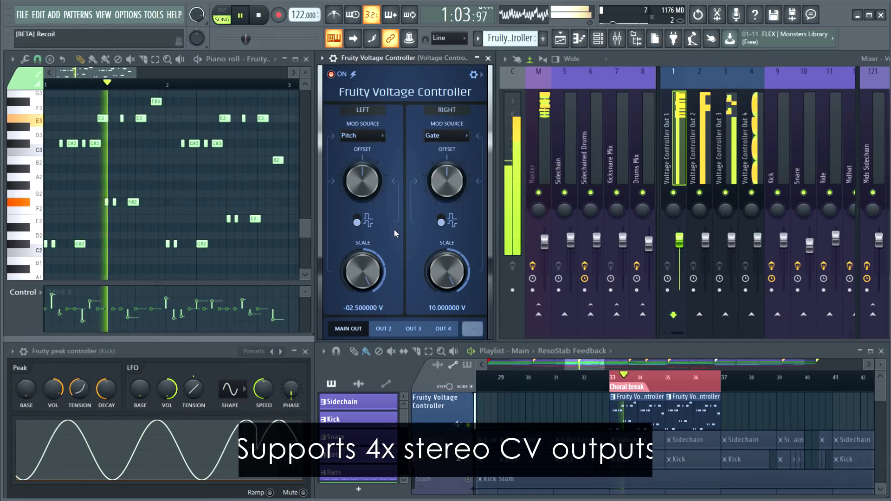
# While the project plays, view the Voltage Controller's OUT 2, OUT 3 and OUT 4 tabs in turn.
pyautogui.click(384, 329)
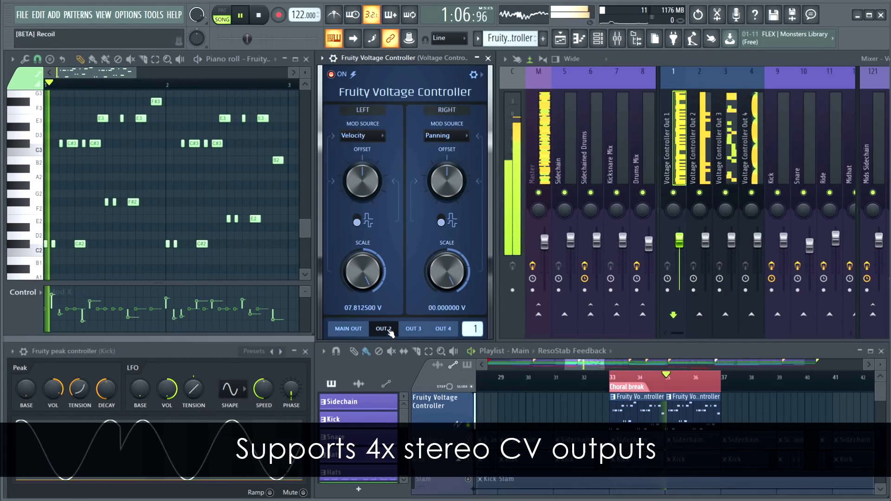
pyautogui.click(415, 329)
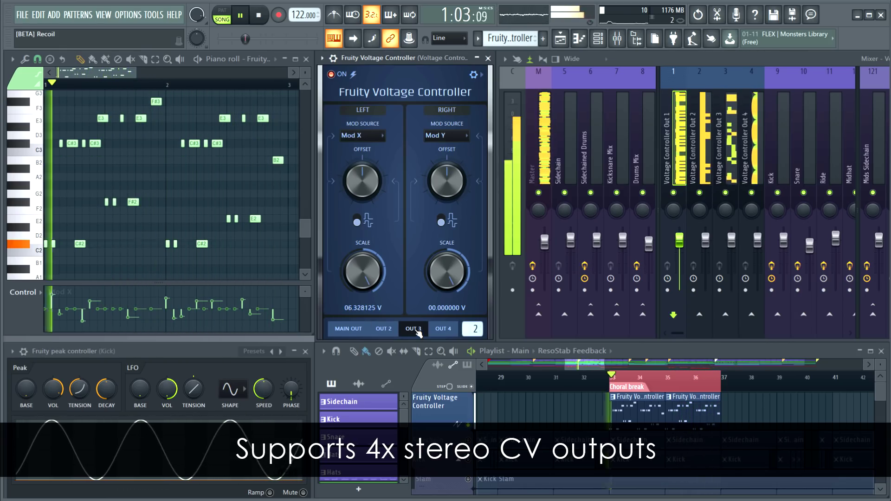
pyautogui.click(454, 329)
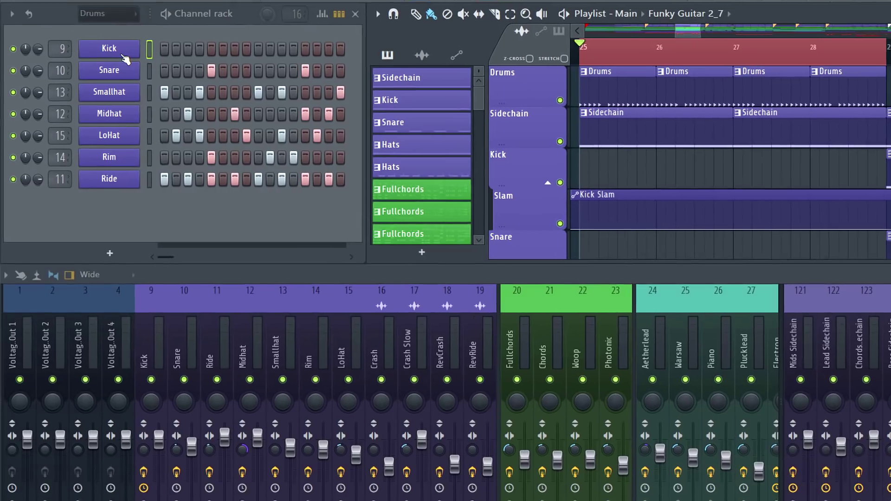
# Fill Kick every 4 steps, audition it, then bring up Kick's Advanced fill settings.
pyautogui.rightClick(123, 53)
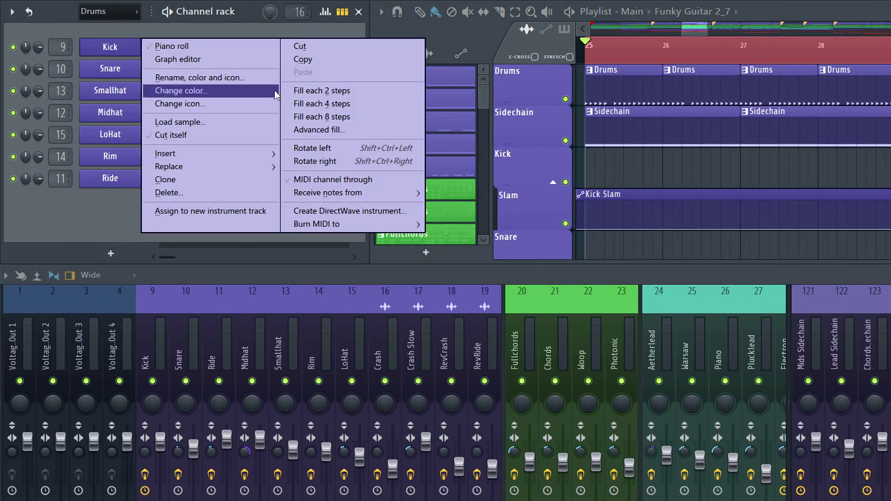
pyautogui.click(325, 105)
pyautogui.press('space')
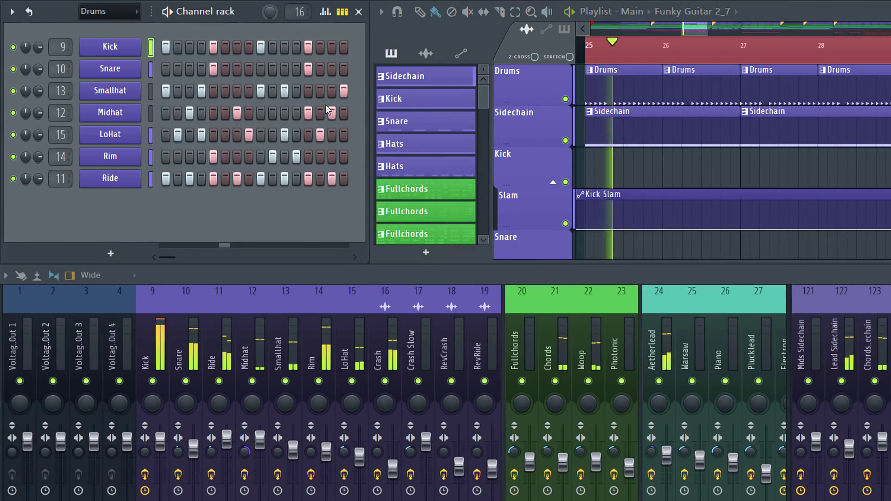
pyautogui.press('space')
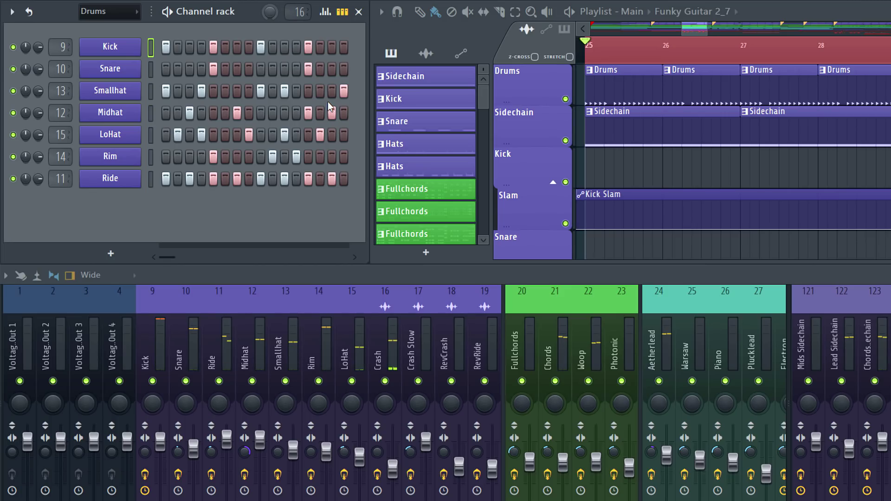
pyautogui.rightClick(125, 47)
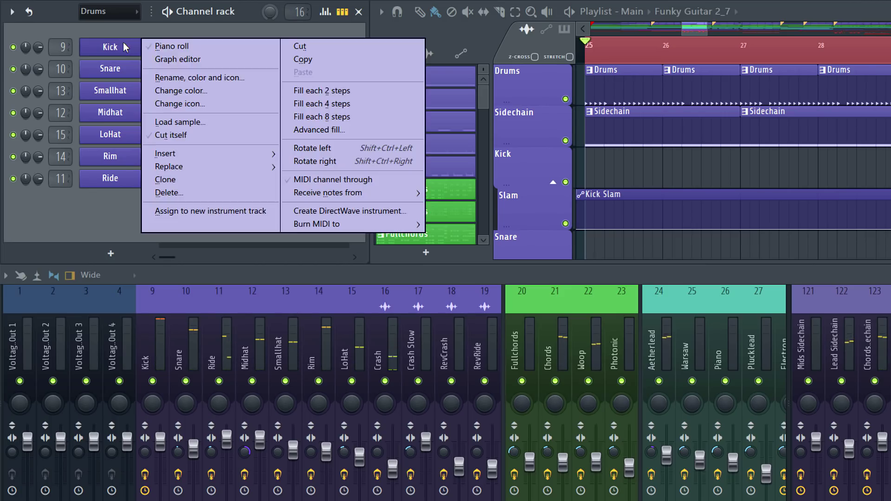
pyautogui.click(370, 132)
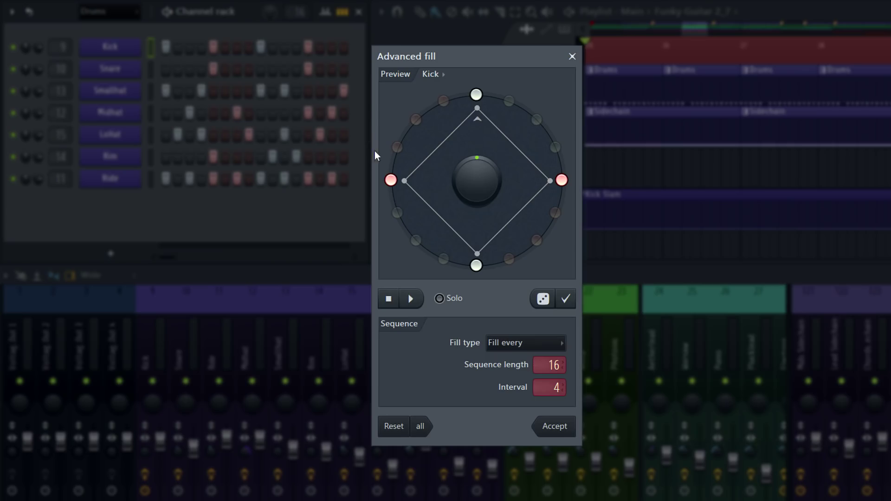
# Preview the fill and try the Manual fill type, toggling an extra kick step on and off.
pyautogui.click(413, 301)
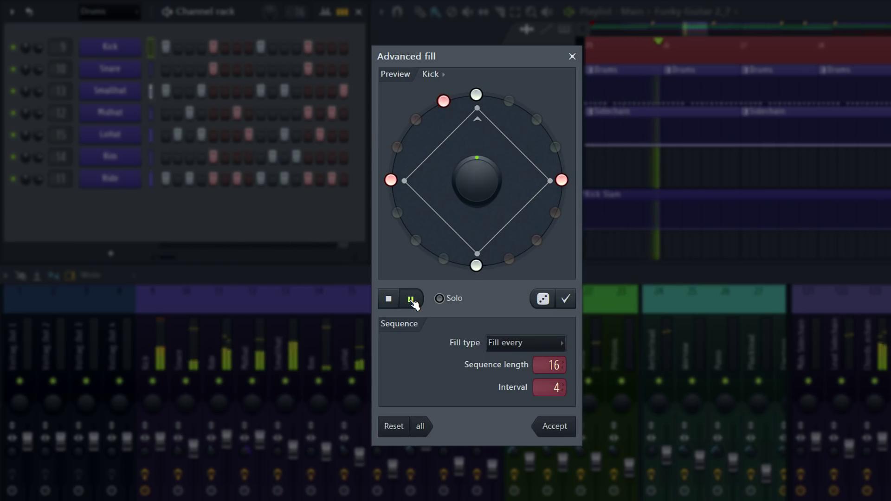
pyautogui.click(528, 343)
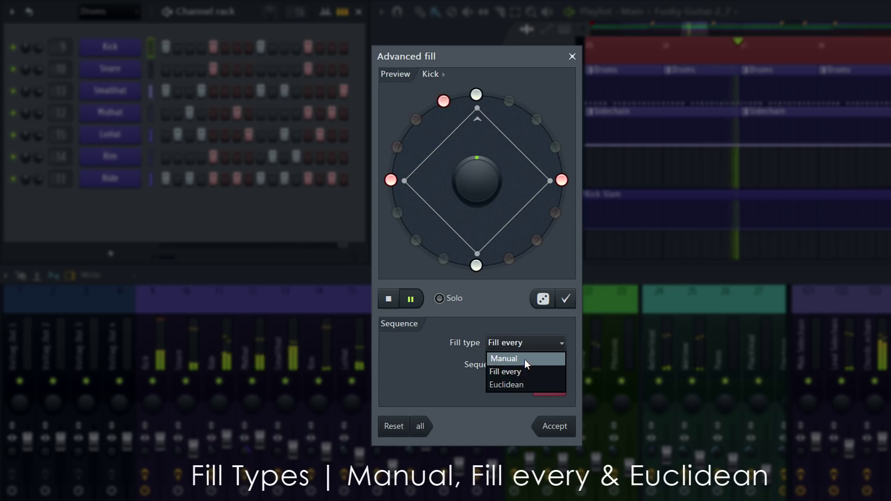
pyautogui.click(525, 361)
pyautogui.click(537, 120)
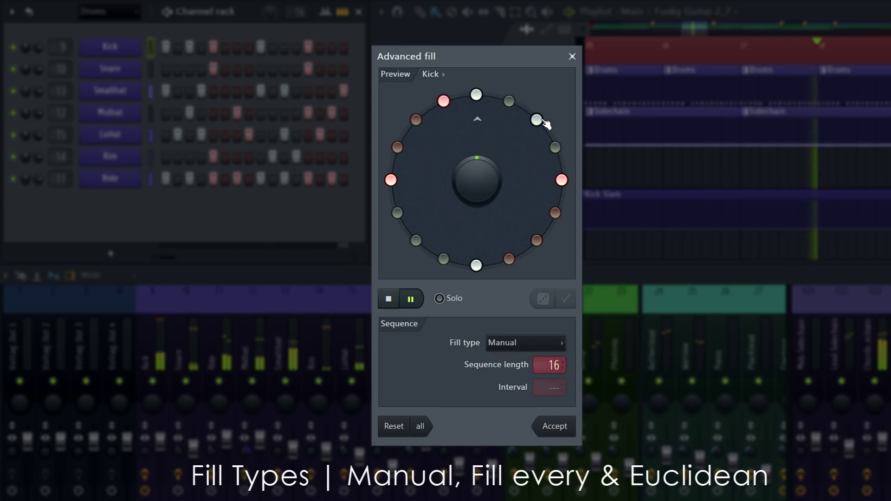
pyautogui.click(538, 122)
# Use a Euclidean fill for Kick with 6 steps and rotate the pattern.
pyautogui.click(525, 343)
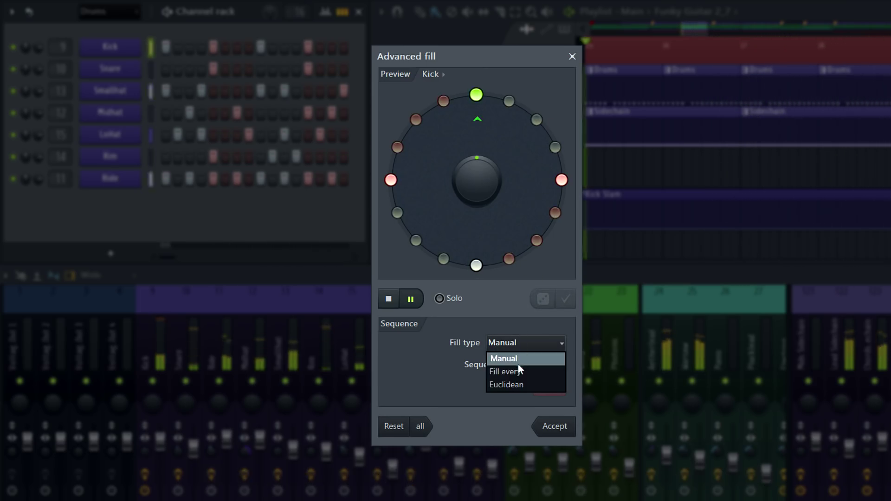
pyautogui.click(509, 382)
pyautogui.moveTo(550, 389); pyautogui.dragTo(550, 380)
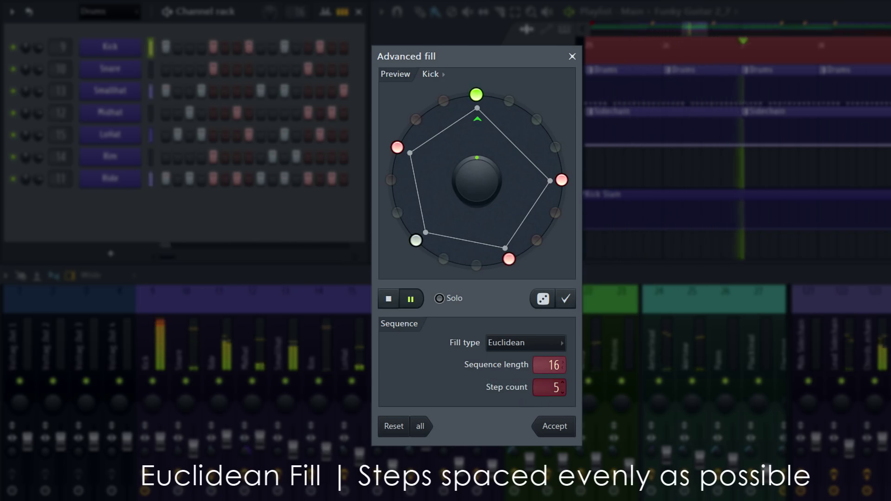
pyautogui.moveTo(549, 381); pyautogui.dragTo(549, 376)
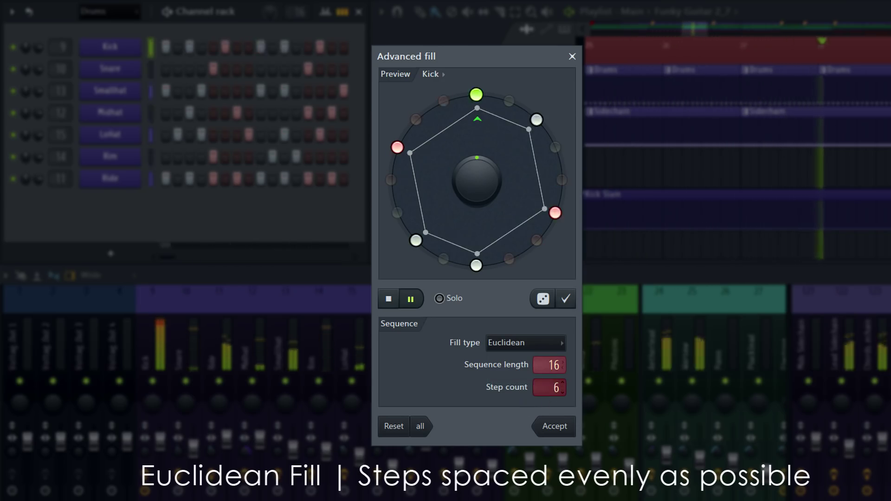
pyautogui.moveTo(480, 174)
pyautogui.mouseDown()
pyautogui.moveTo(480, 164)
pyautogui.moveTo(482, 178)
pyautogui.mouseUp()
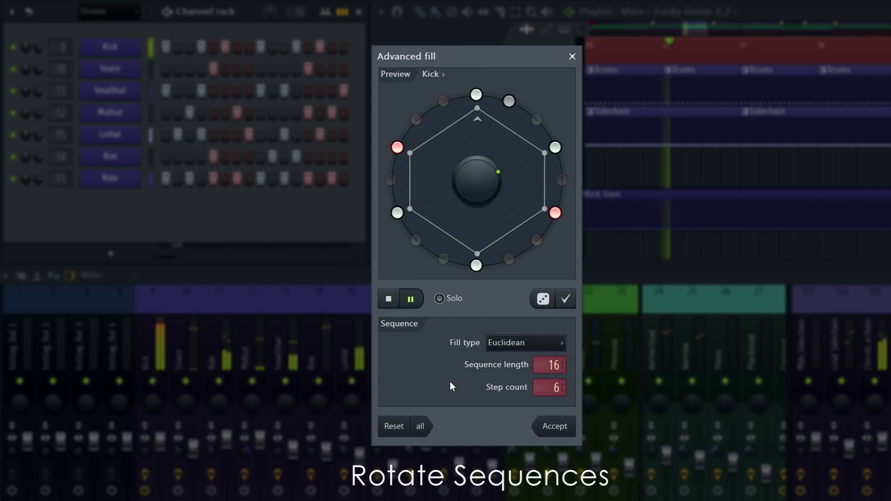
# Switch the fill target to the Snare channel with the Euclidean fill type.
pyautogui.click(440, 76)
pyautogui.click(439, 118)
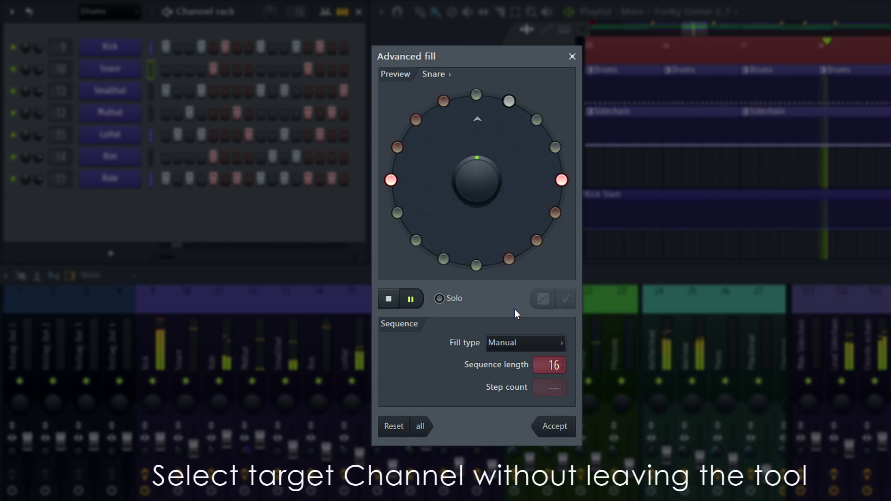
pyautogui.click(514, 343)
pyautogui.click(515, 388)
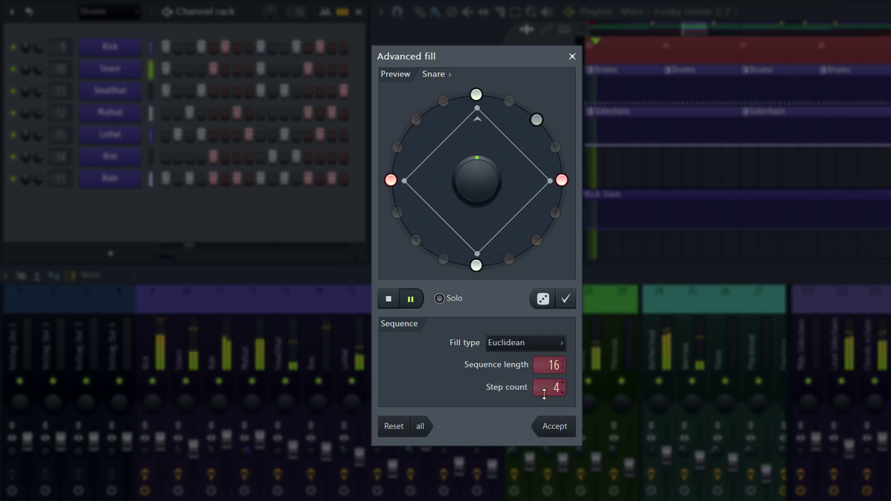
# Set the Snare pattern to 5 Euclidean steps over 16, rotate it, and accept.
pyautogui.scroll(2, 544, 394)
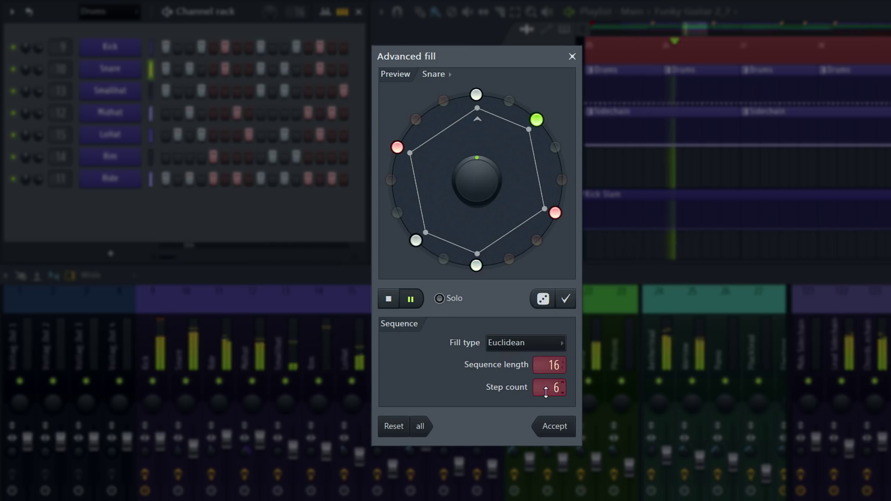
pyautogui.scroll(1, 546, 392)
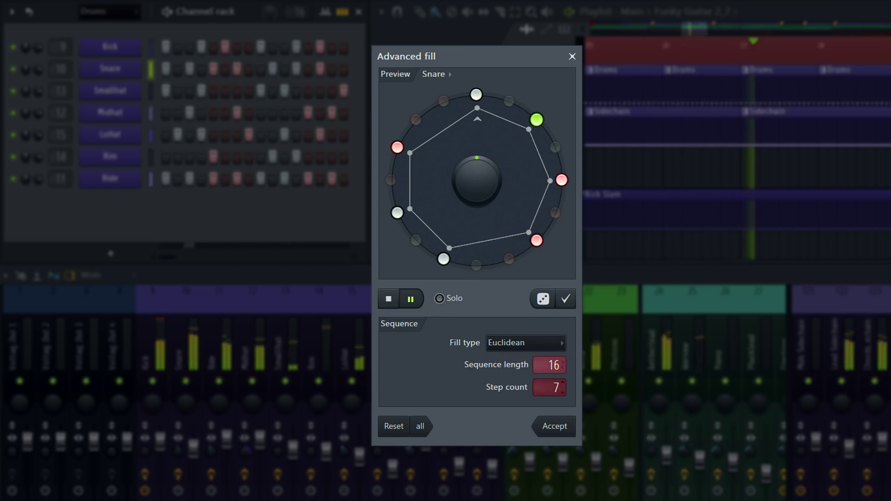
pyautogui.scroll(1, 546, 392)
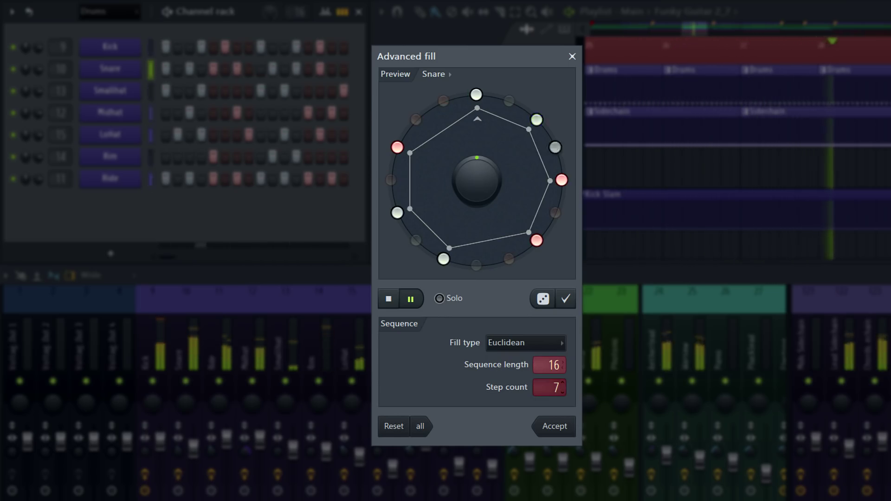
pyautogui.scroll(1, 546, 391)
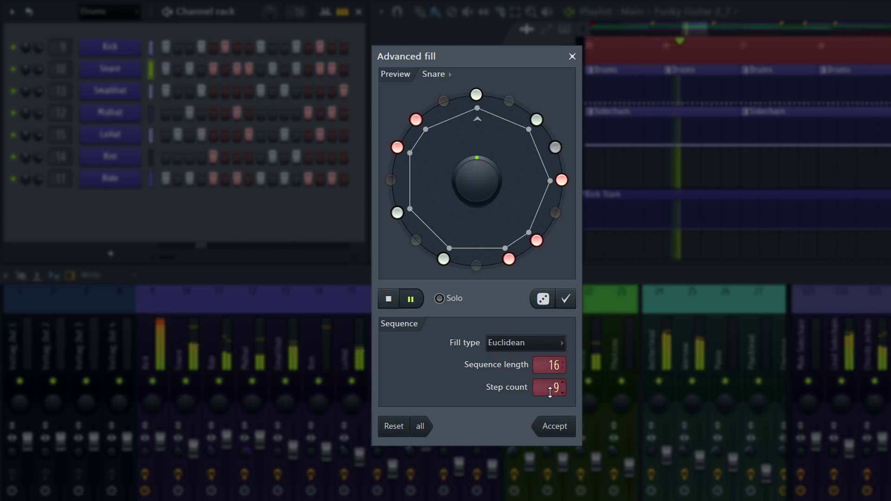
pyautogui.scroll(-2, 548, 392)
pyautogui.scroll(-2, 552, 389)
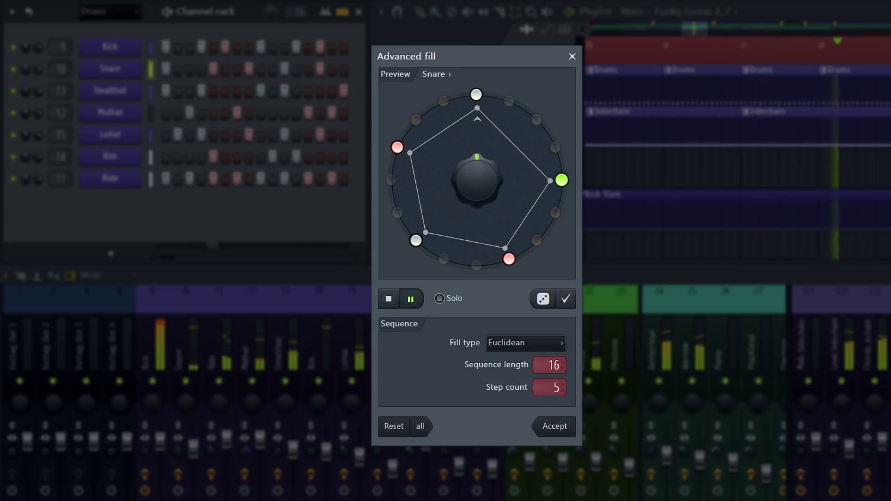
pyautogui.scroll(-2, 509, 269)
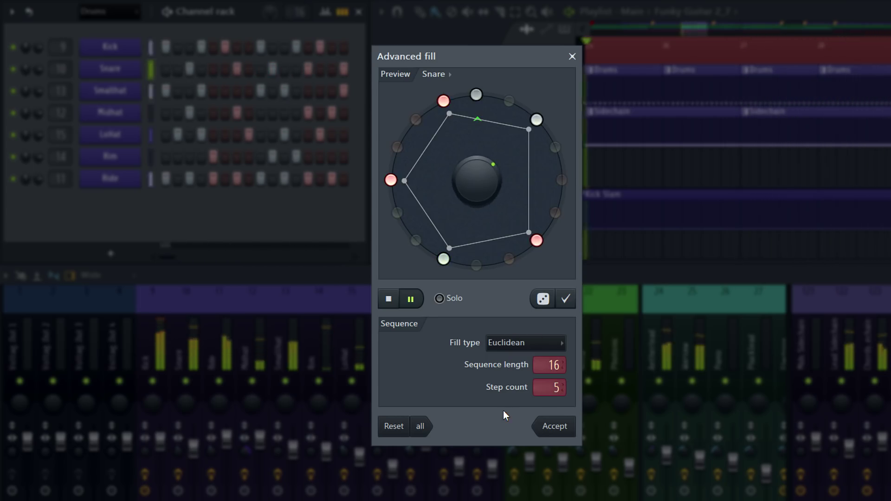
pyautogui.click(552, 426)
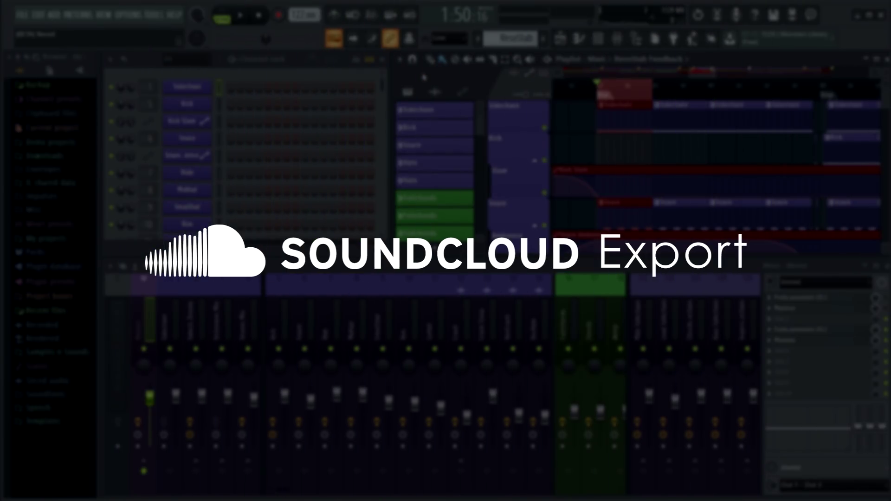
# Start playback of the ResoStab Feedback project.
pyautogui.press('space')
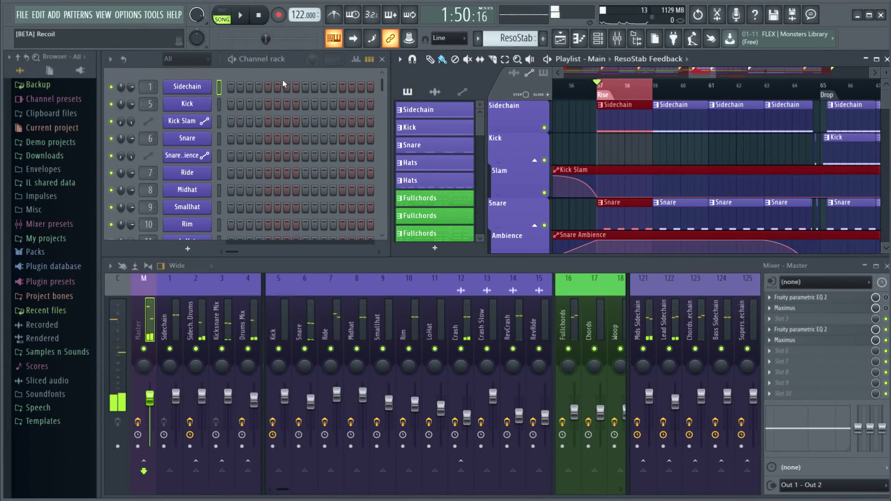
# Export the song as a WAV file with Upload to cloud enabled.
pyautogui.click(23, 15)
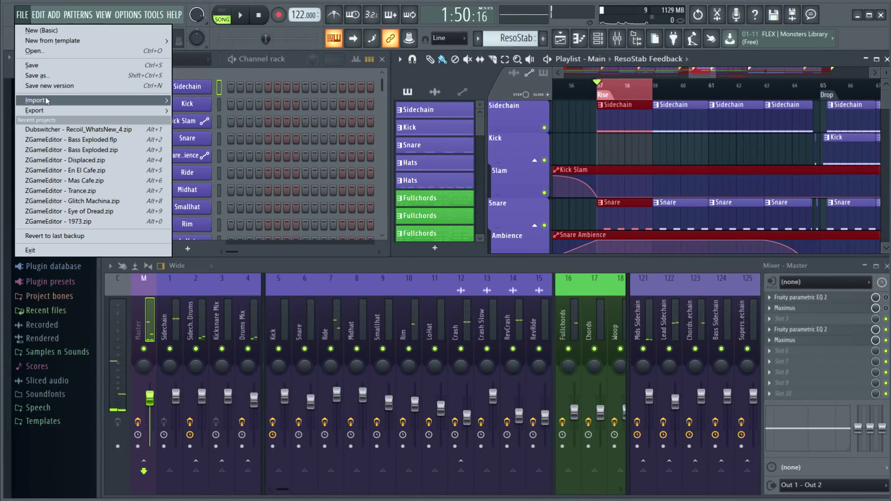
pyautogui.moveTo(48, 113)
pyautogui.click(200, 121)
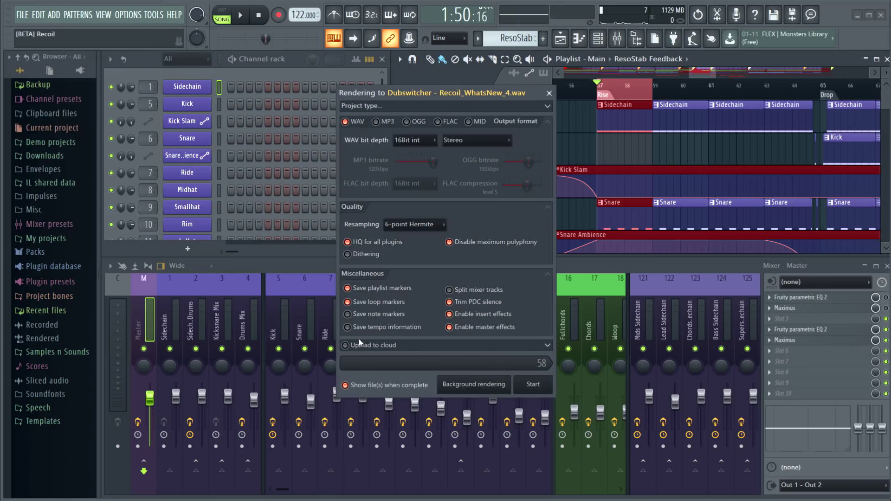
pyautogui.click(347, 345)
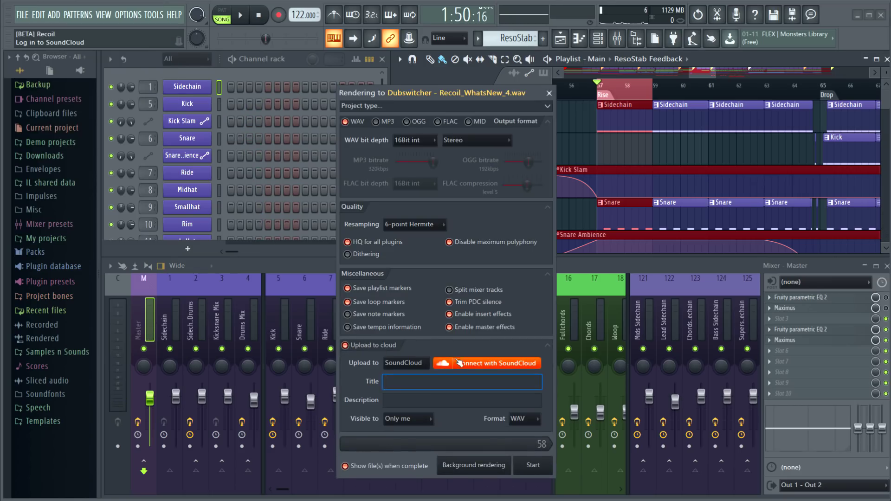
# Link SoundCloud, upload 'Recoil' visible only to me, and open its track page.
pyautogui.click(488, 366)
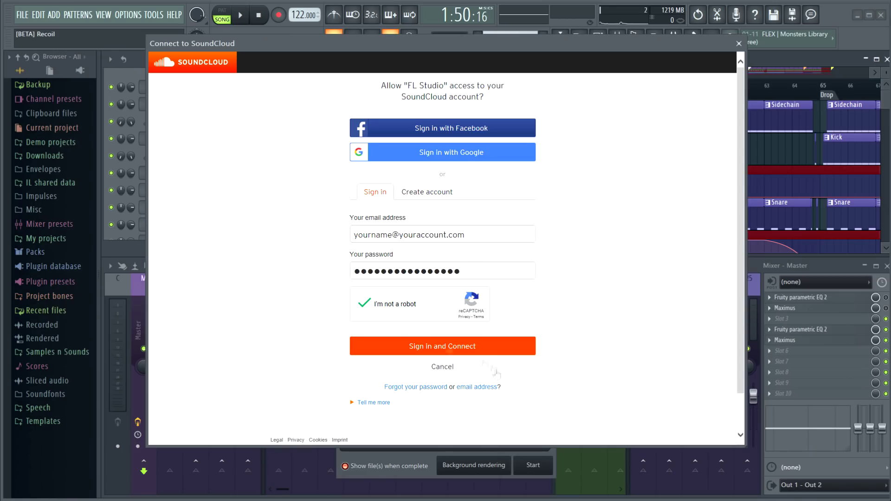
pyautogui.click(439, 346)
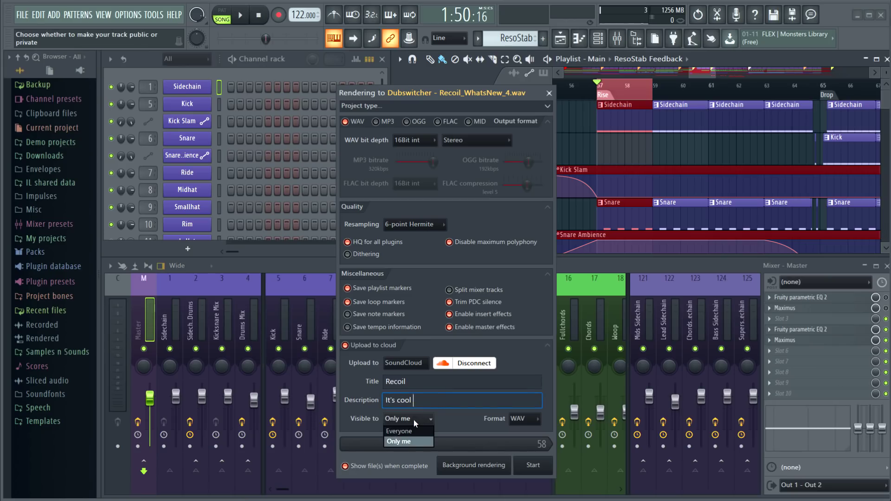
pyautogui.click(409, 442)
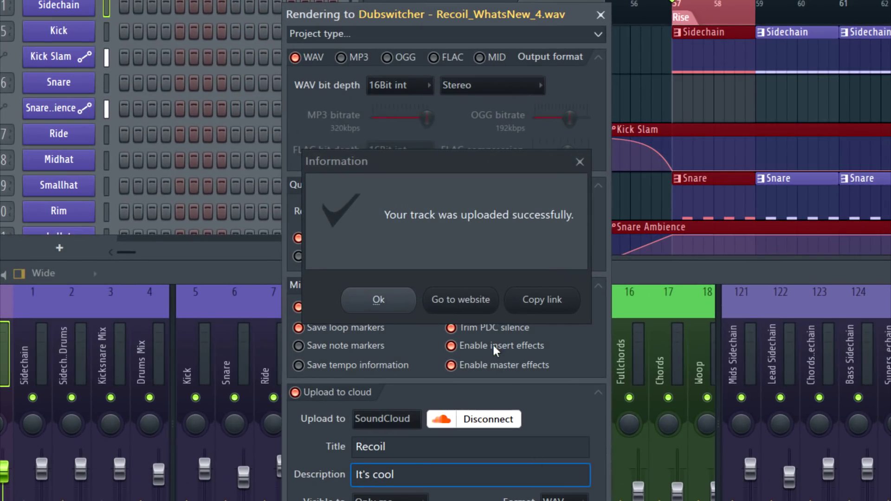
pyautogui.click(468, 302)
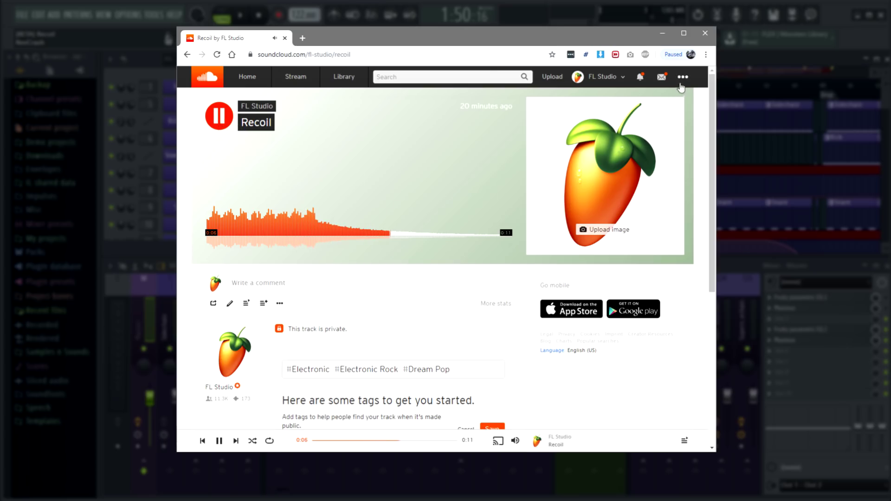
# Go to SoundCloud's For Creators page from the header's extra menu and scroll through it.
pyautogui.click(682, 80)
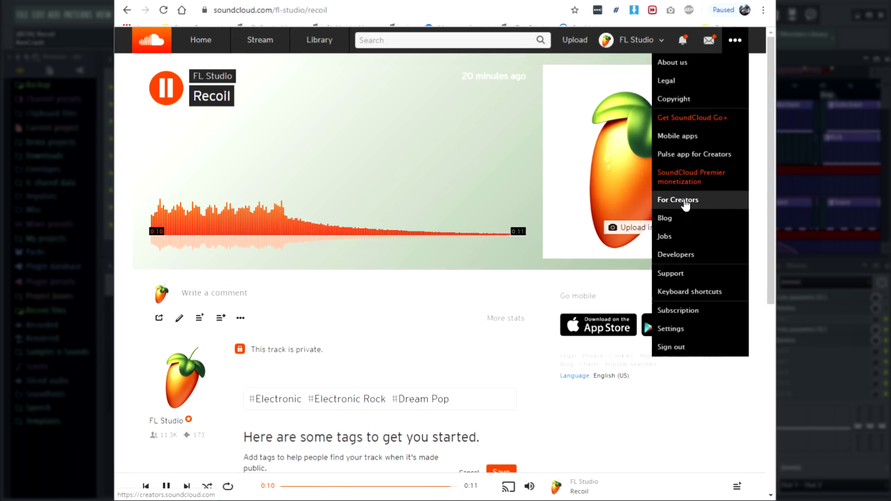
pyautogui.click(685, 203)
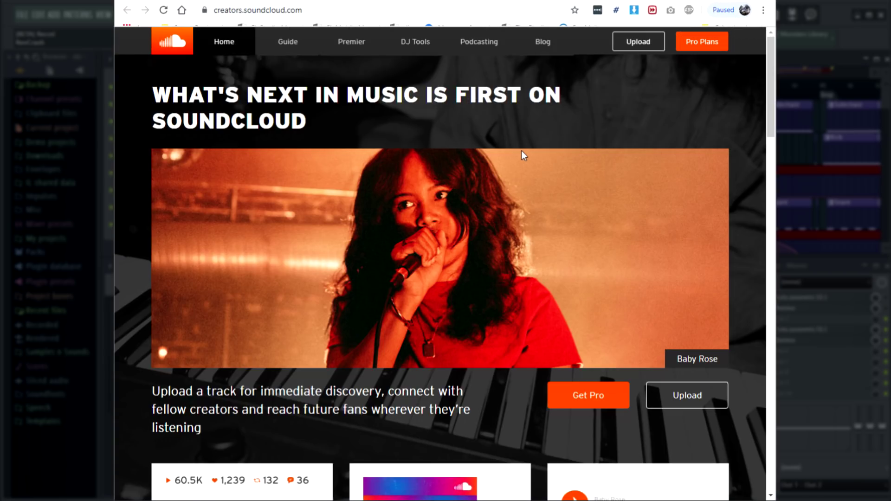
pyautogui.scroll(-6, 522, 150)
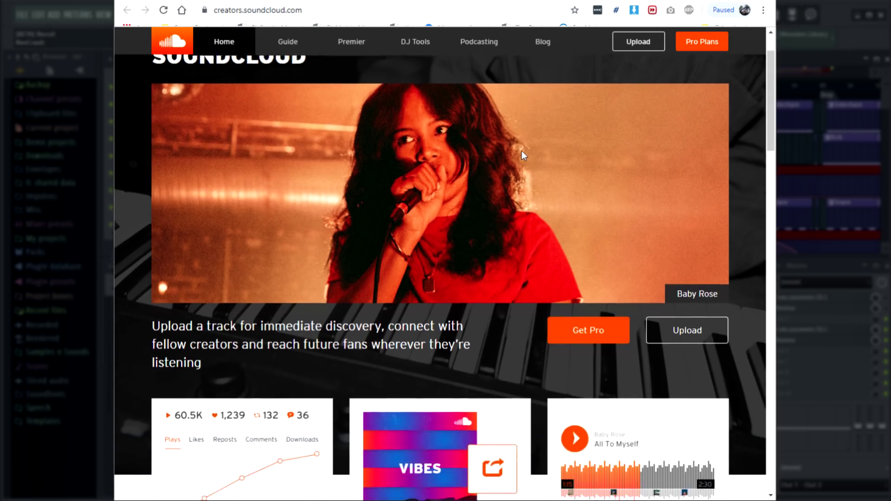
pyautogui.scroll(-5, 524, 156)
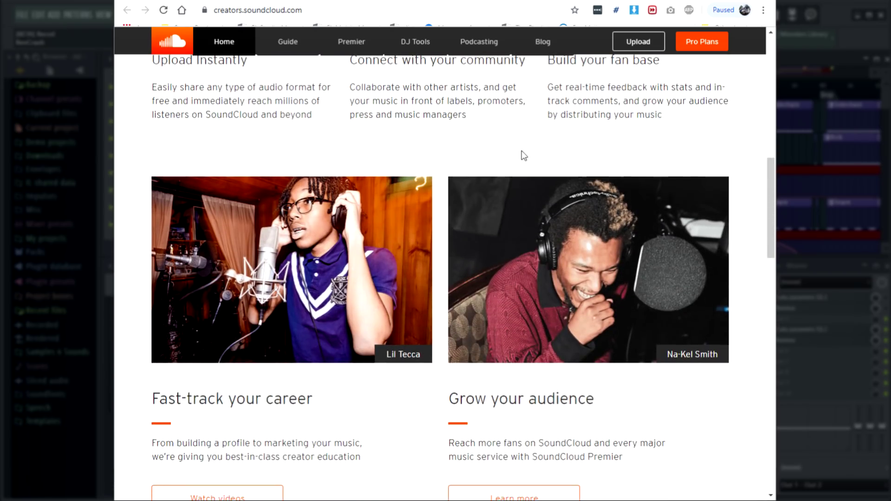
pyautogui.scroll(-8, 524, 154)
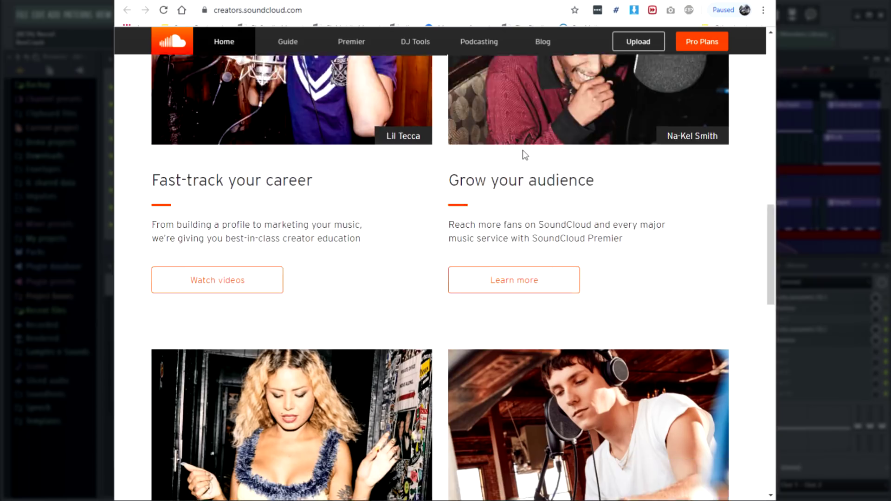
pyautogui.scroll(7, 520, 155)
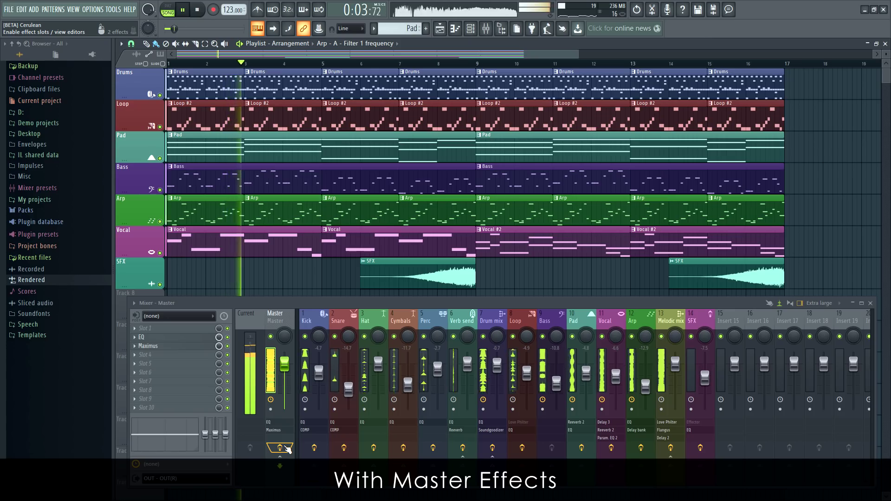
# Show Master's EQ and Maximus, bypass and re-enable them, then close the editor windows.
pyautogui.rightClick(288, 449)
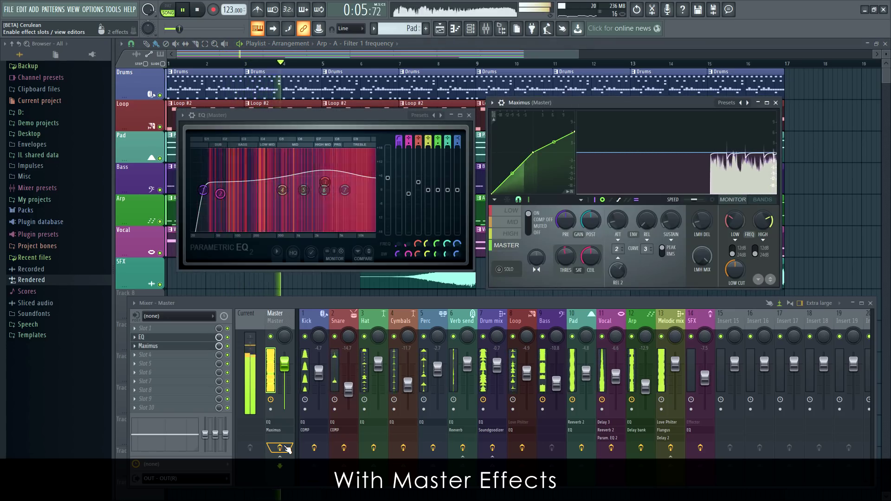
pyautogui.click(287, 449)
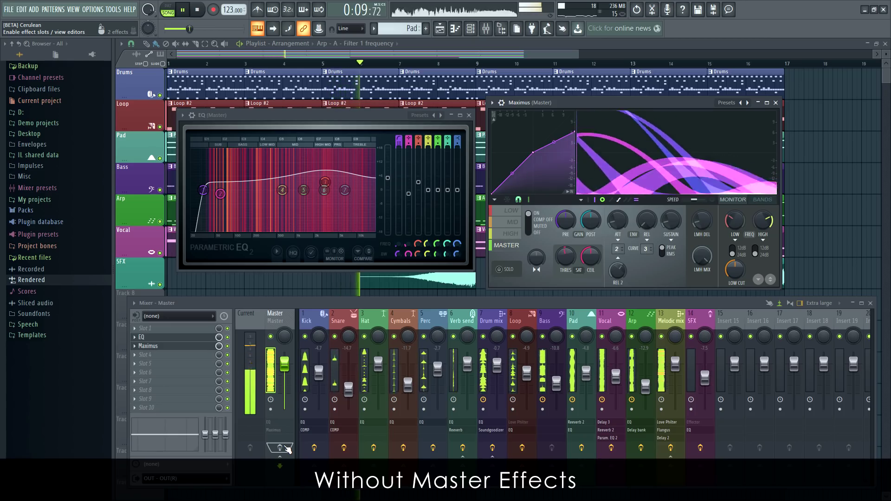
pyautogui.click(287, 449)
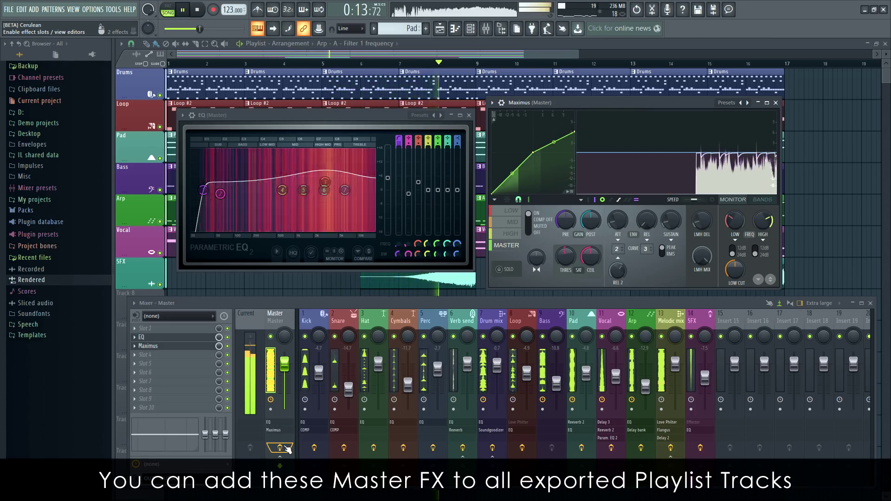
pyautogui.press('F12')
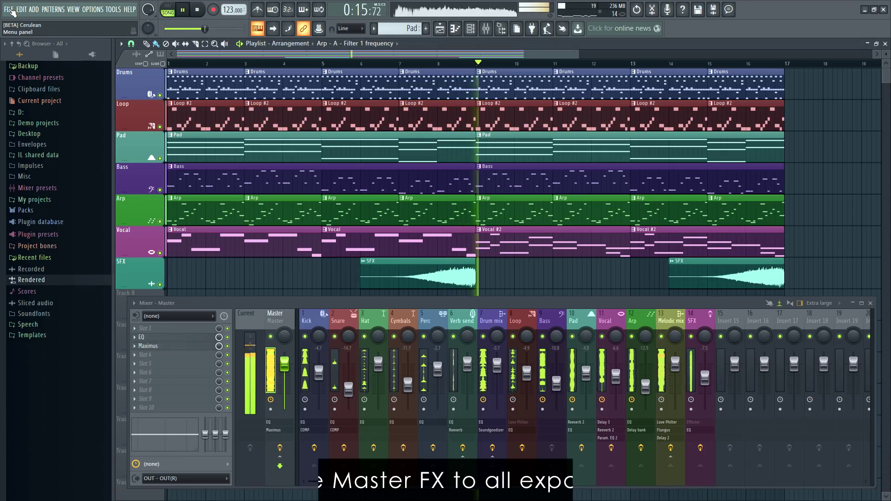
# Stop playback and render all playlist tracks as separate WAV stems into the Rendered folder.
pyautogui.press('space')
pyautogui.click(9, 9)
pyautogui.moveTo(41, 89)
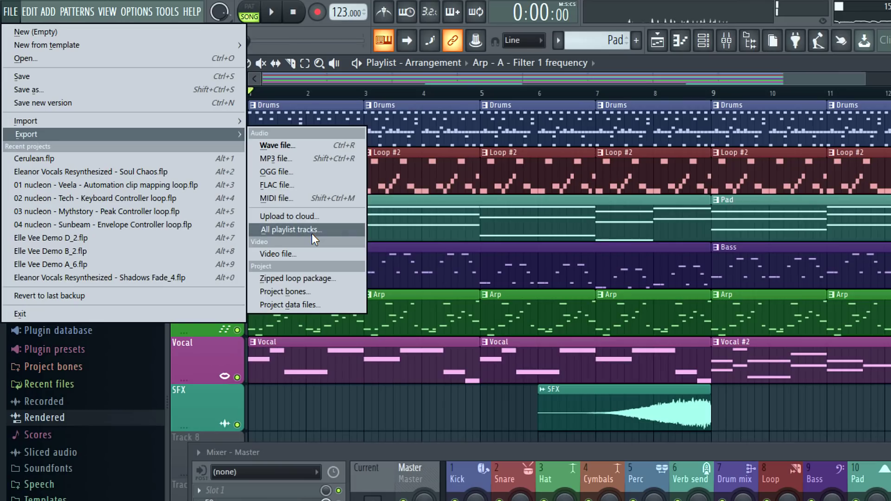
pyautogui.click(311, 233)
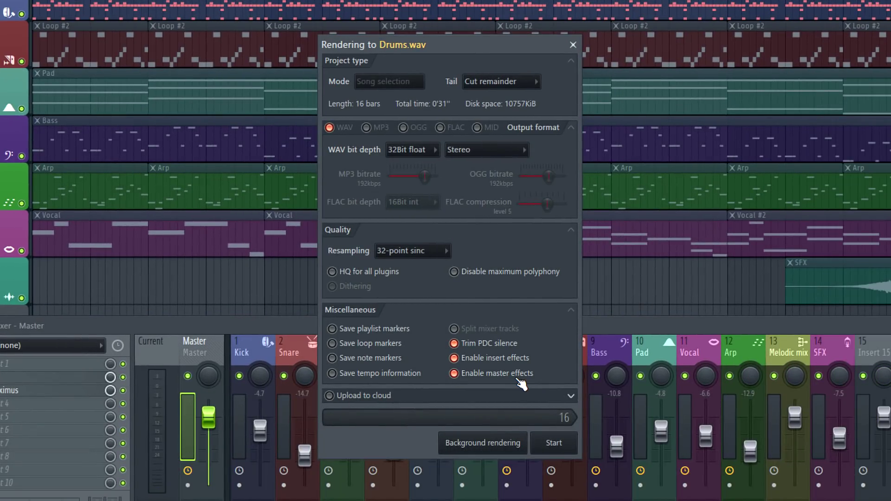
pyautogui.click(555, 445)
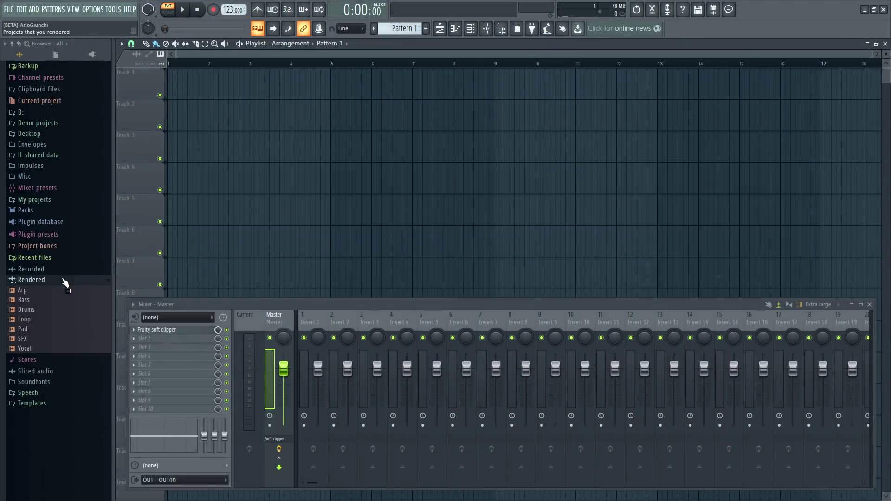
pyautogui.rightClick(65, 281)
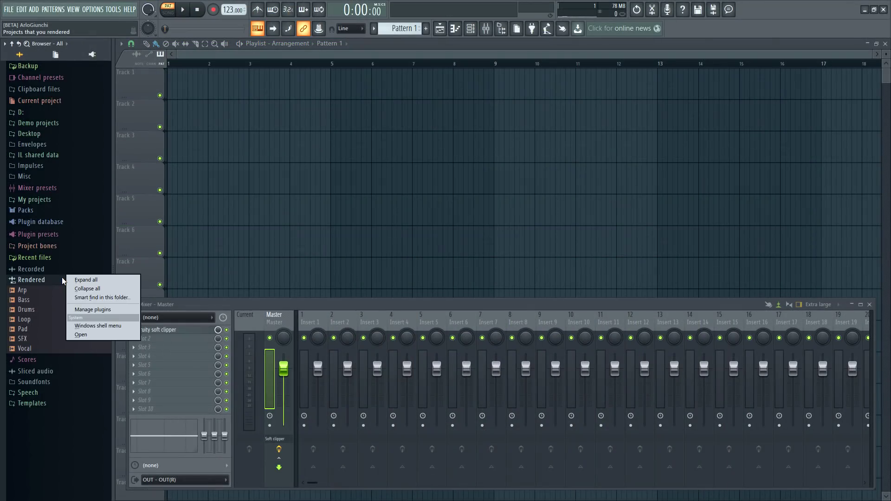
# Drag the seven rendered stems from the Rendered folder into the playlist as audio tracks.
pyautogui.click(88, 334)
pyautogui.moveTo(303, 213); pyautogui.dragTo(144, 81)
pyautogui.click(436, 283)
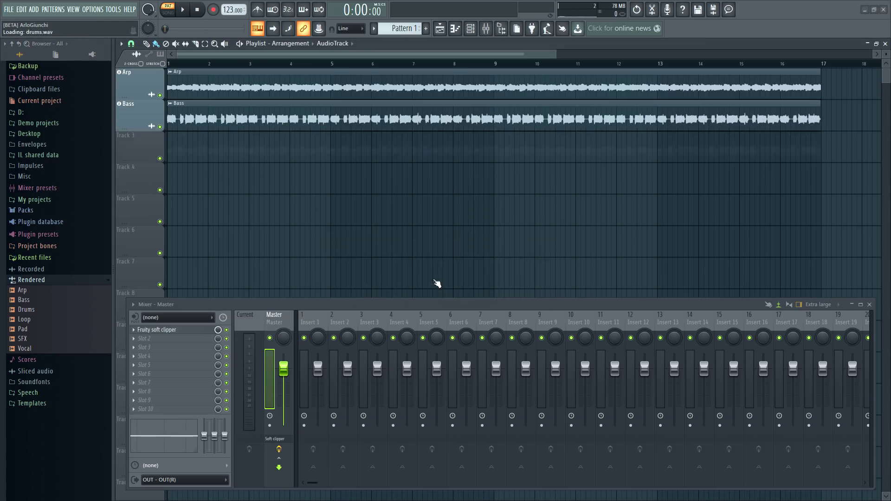
# Play the stems, soloing the Arp track, then the Drums track, then releasing the solo.
pyautogui.click(187, 12)
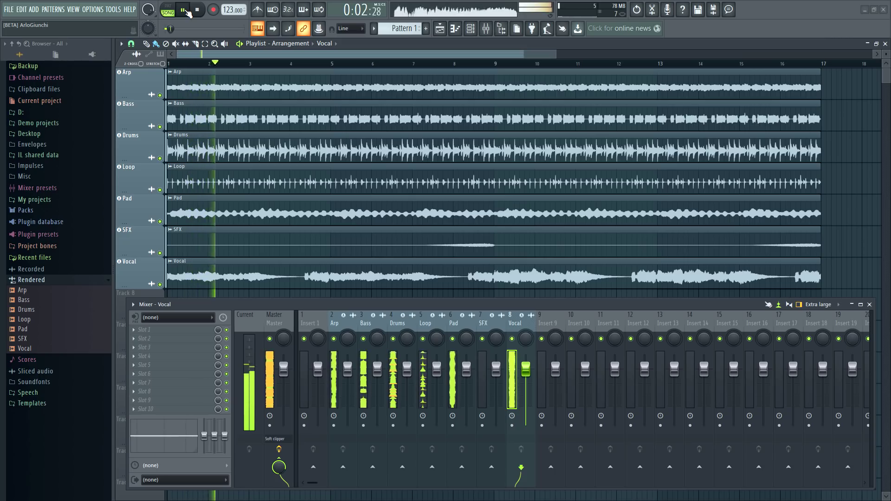
pyautogui.rightClick(160, 95)
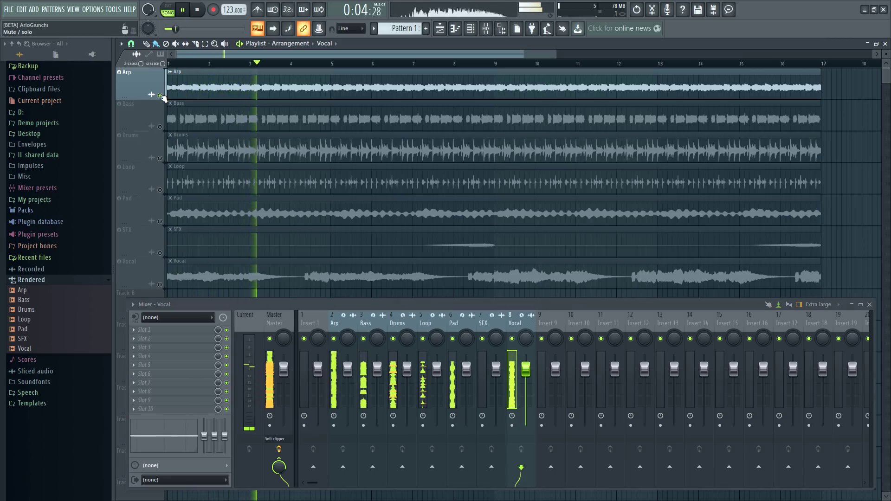
pyautogui.rightClick(160, 158)
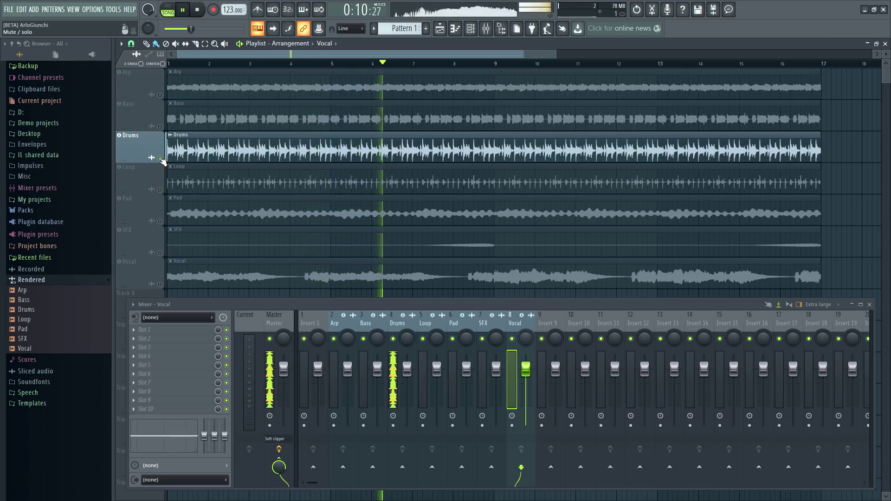
pyautogui.rightClick(161, 158)
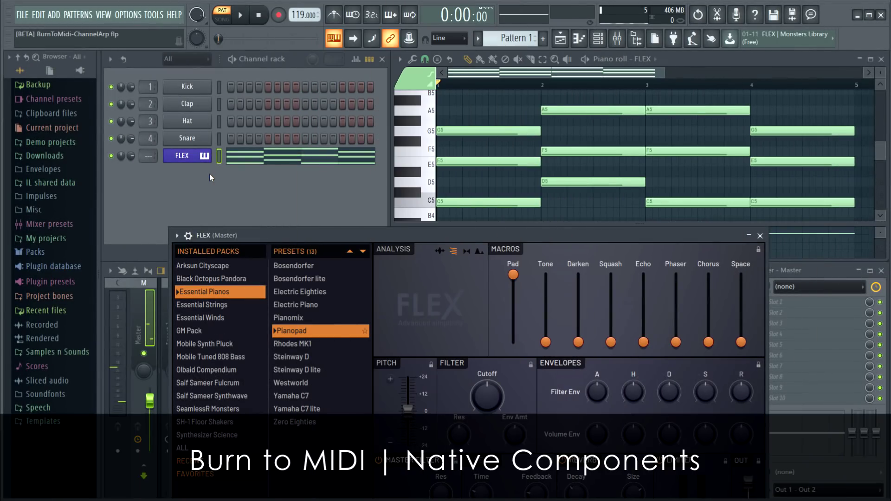
# Set the FLEX arpeggiator direction to up and listen to the arpeggio.
pyautogui.click(188, 236)
pyautogui.click(236, 343)
pyautogui.press('space')
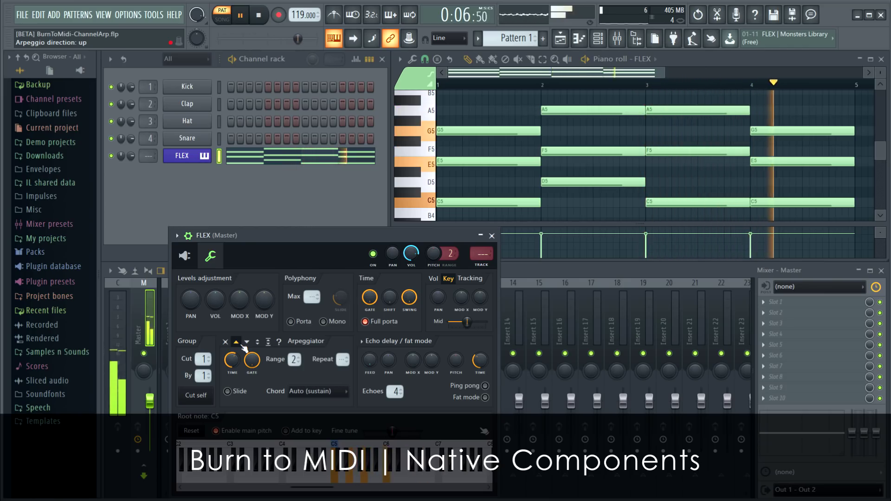
pyautogui.press('space')
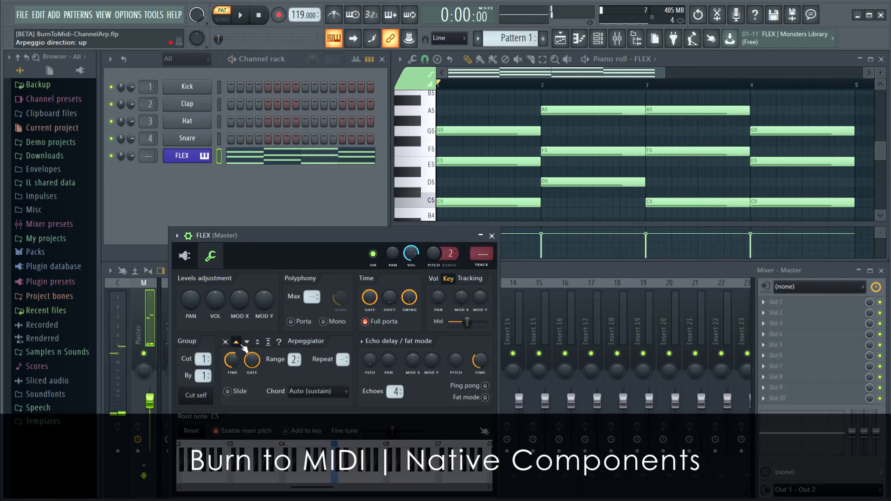
# Burn FLEX's MIDI into the current pattern with arpeggiator and echo reset, then play it back.
pyautogui.click(185, 257)
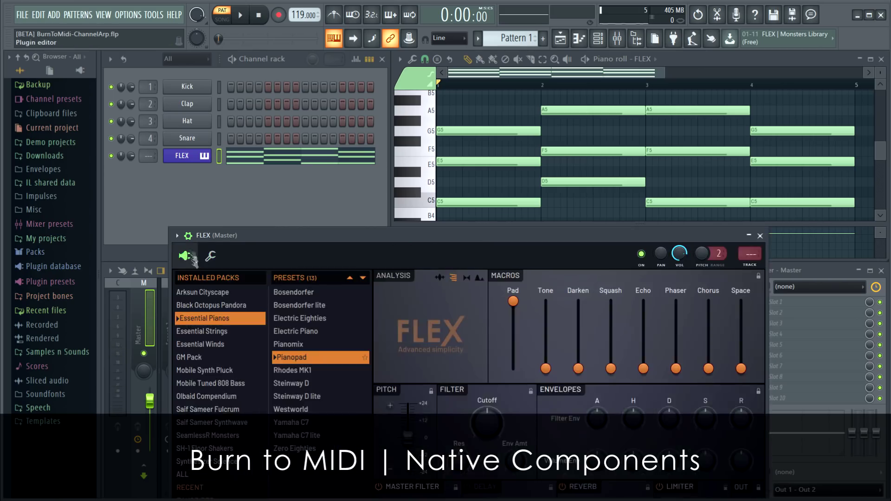
pyautogui.rightClick(190, 154)
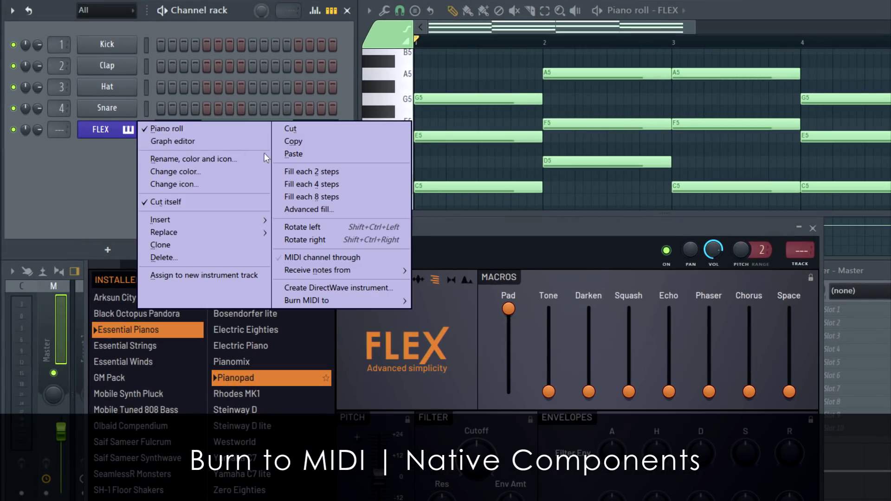
pyautogui.moveTo(324, 299)
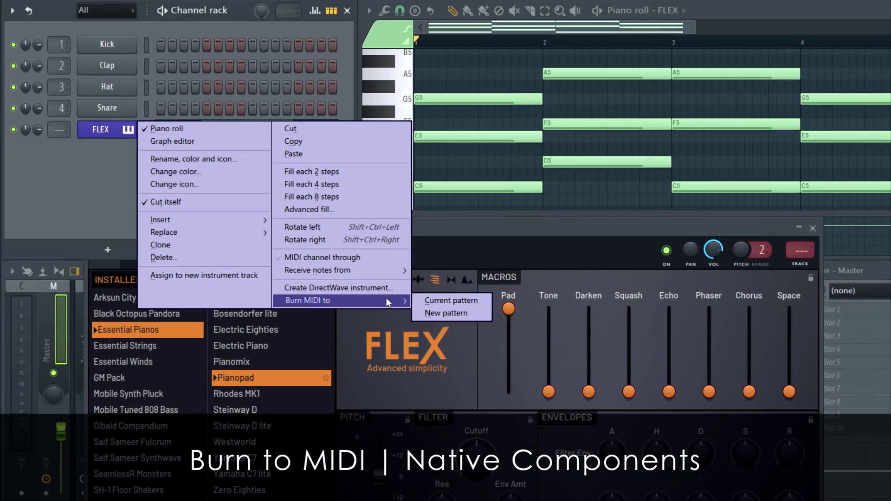
pyautogui.click(457, 302)
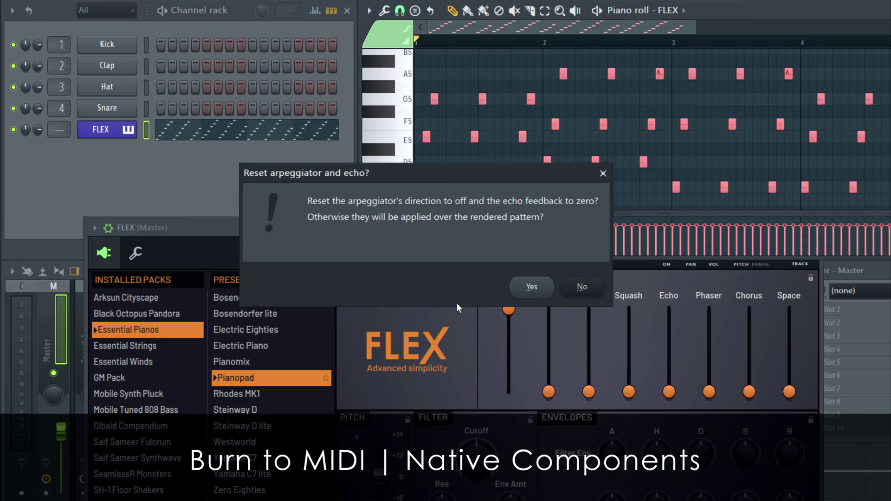
pyautogui.click(532, 288)
pyautogui.press('space')
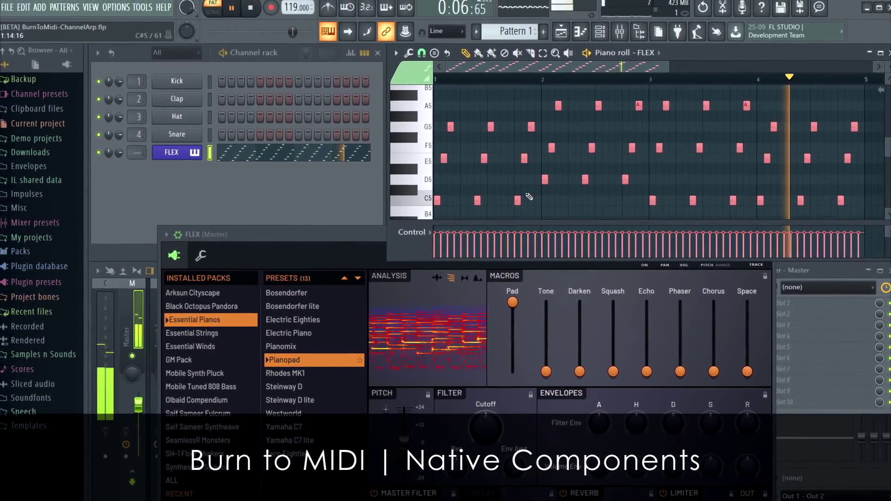
pyautogui.press('space')
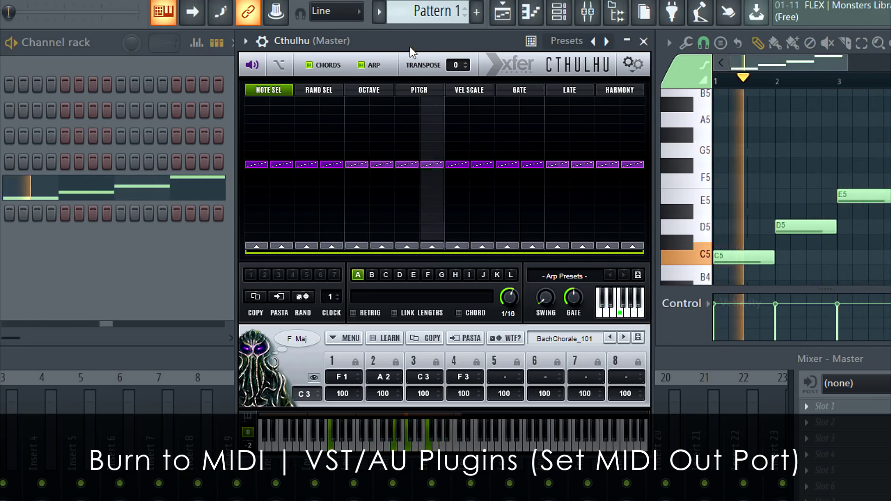
# Set Cthulhu's MIDI output port in its wrapper plugin settings.
pyautogui.click(262, 41)
pyautogui.click(295, 70)
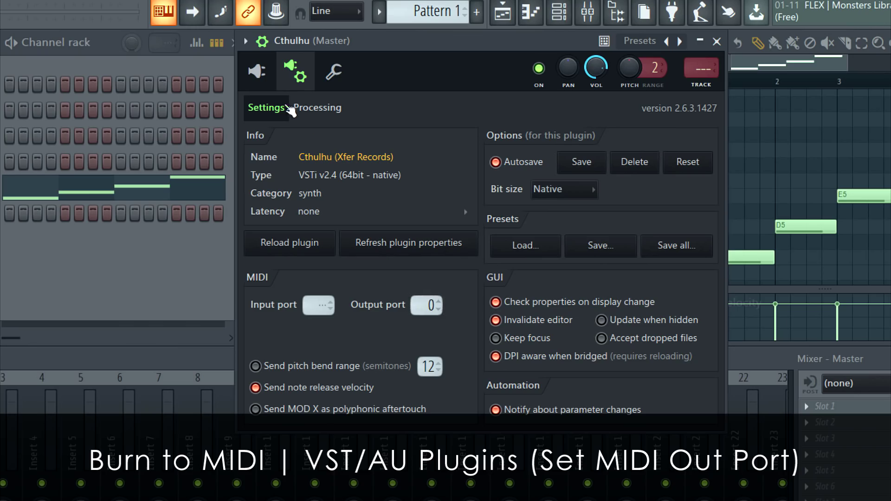
pyautogui.click(262, 46)
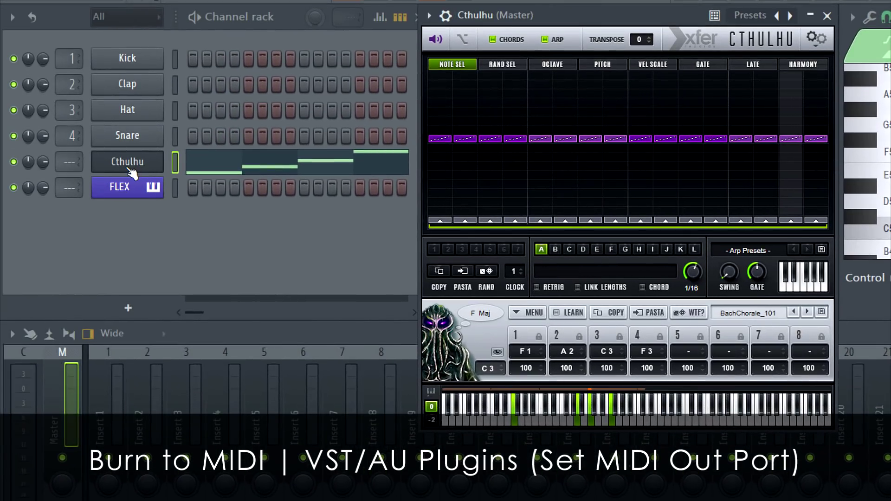
# Burn Cthulhu's MIDI output into a new pattern.
pyautogui.rightClick(132, 173)
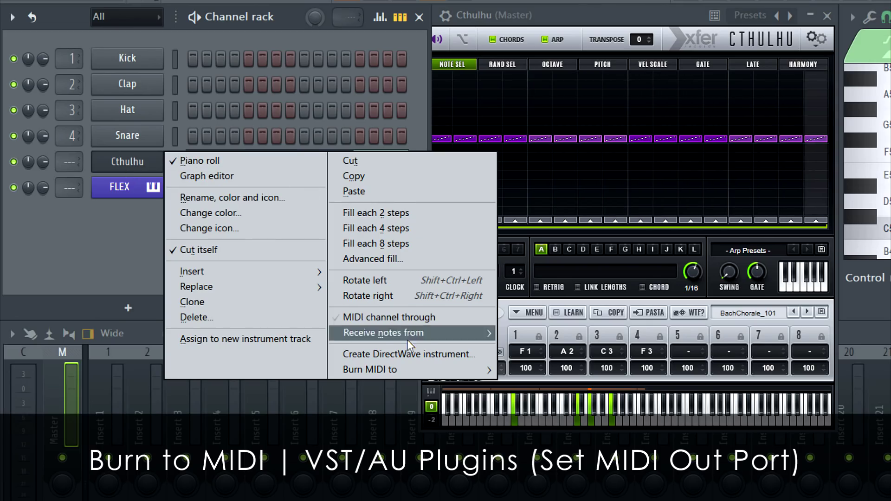
pyautogui.moveTo(406, 372)
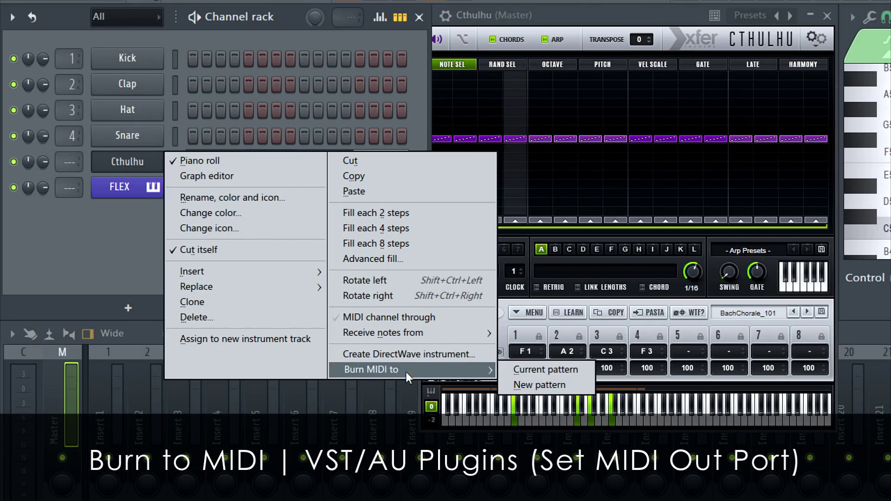
pyautogui.click(545, 386)
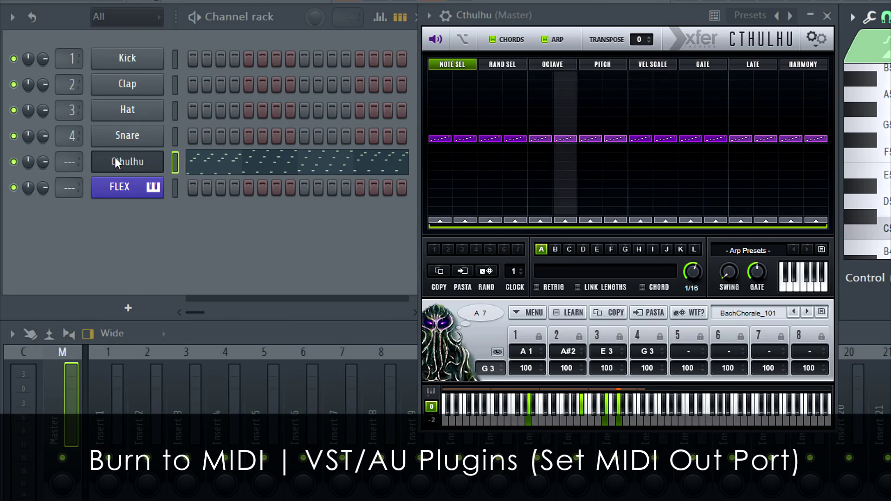
# Cut the burned notes from Cthulhu and paste them into the FLEX channel.
pyautogui.rightClick(127, 161)
pyautogui.click(360, 161)
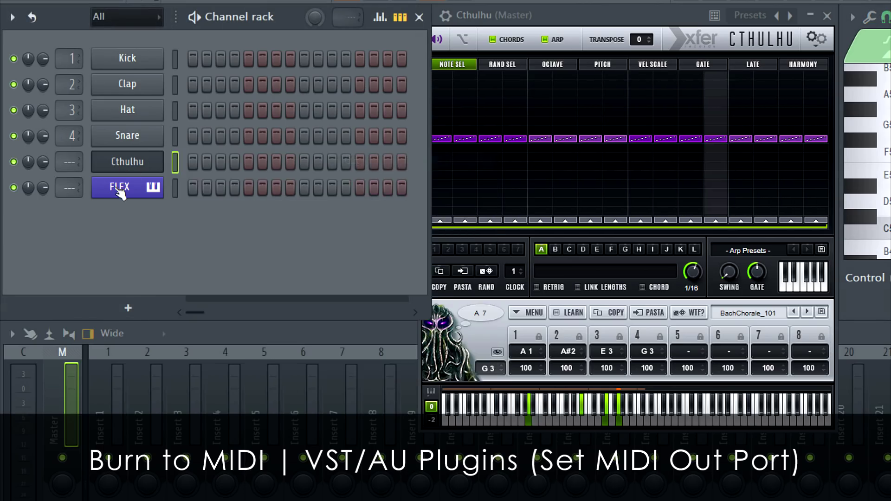
pyautogui.rightClick(154, 188)
pyautogui.click(354, 216)
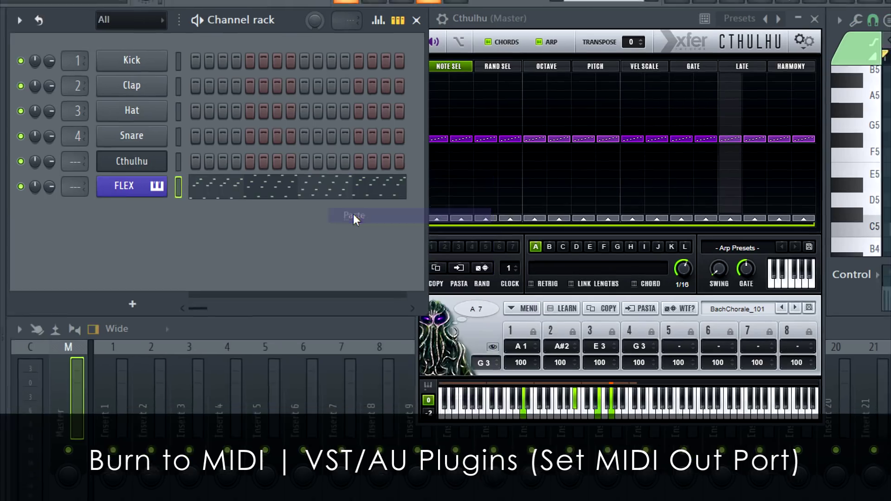
pyautogui.click(152, 180)
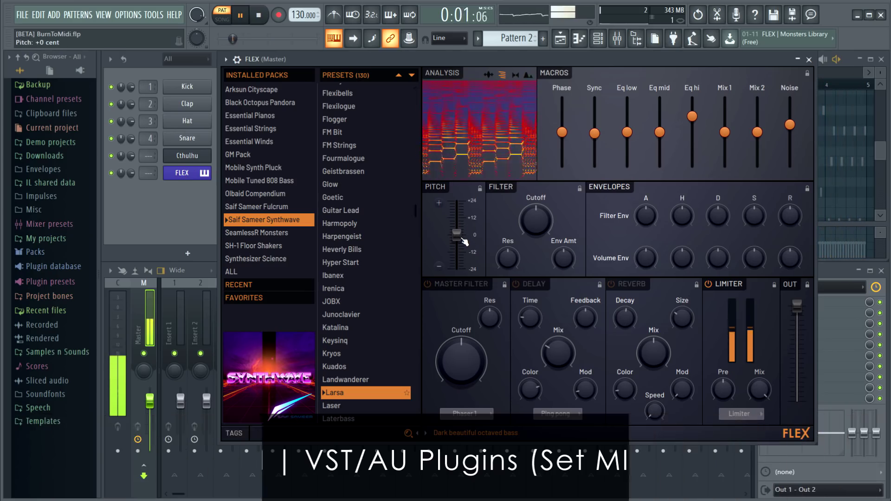
pyautogui.press('space')
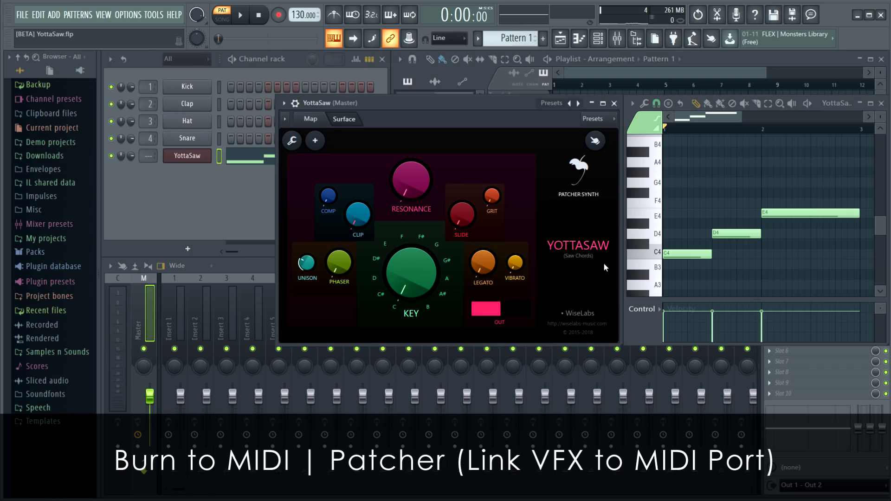
# In Patcher's map, route the upper Key Mapper to MIDI port 1 and the lower to Harmless.
pyautogui.press('space')
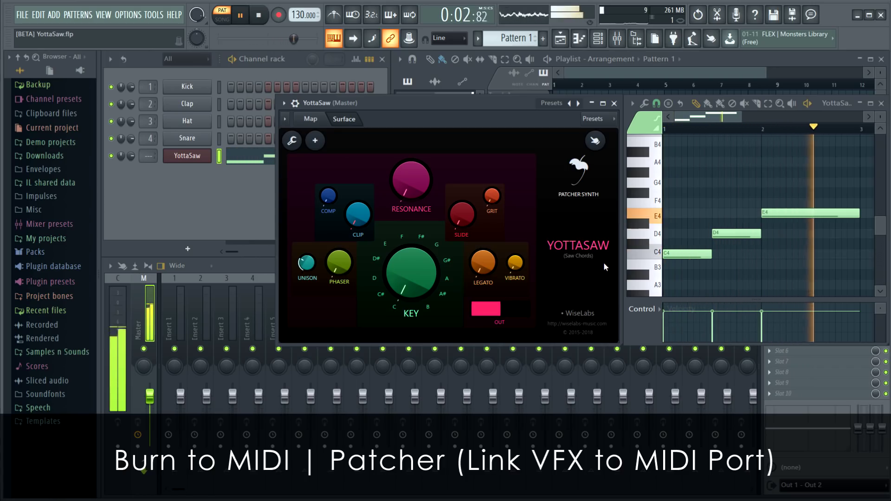
pyautogui.press('space')
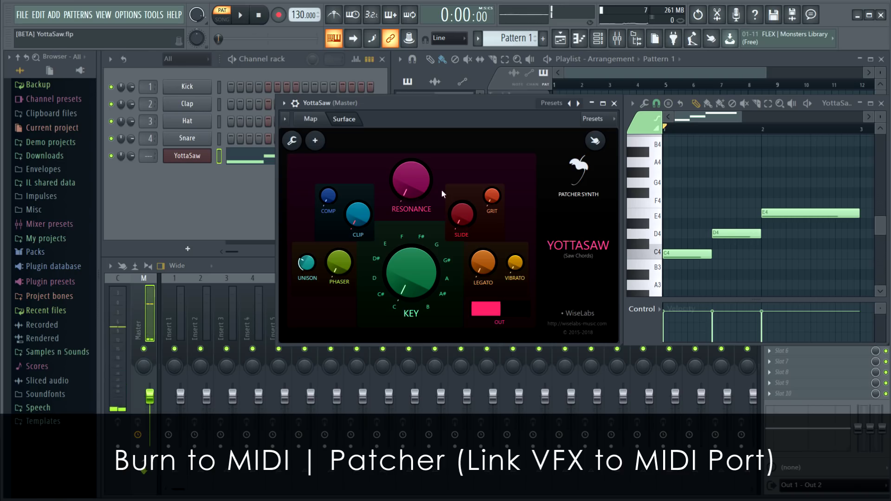
pyautogui.click(312, 122)
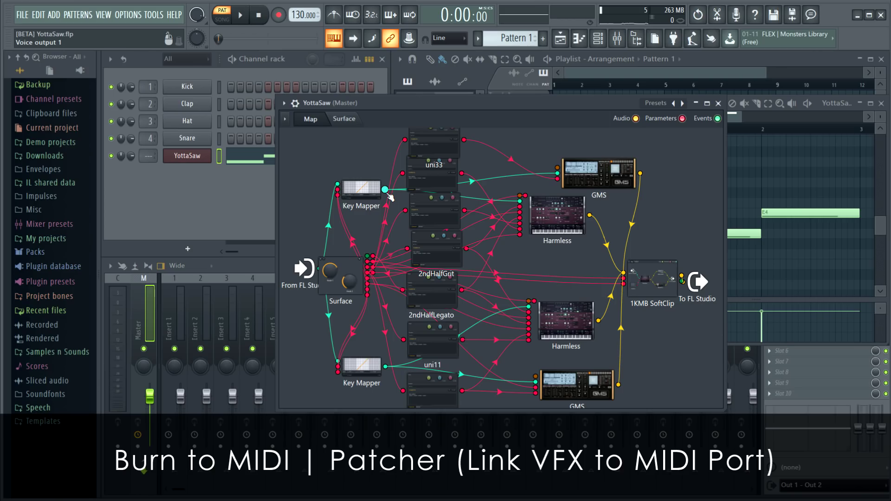
pyautogui.moveTo(385, 190); pyautogui.dragTo(624, 277)
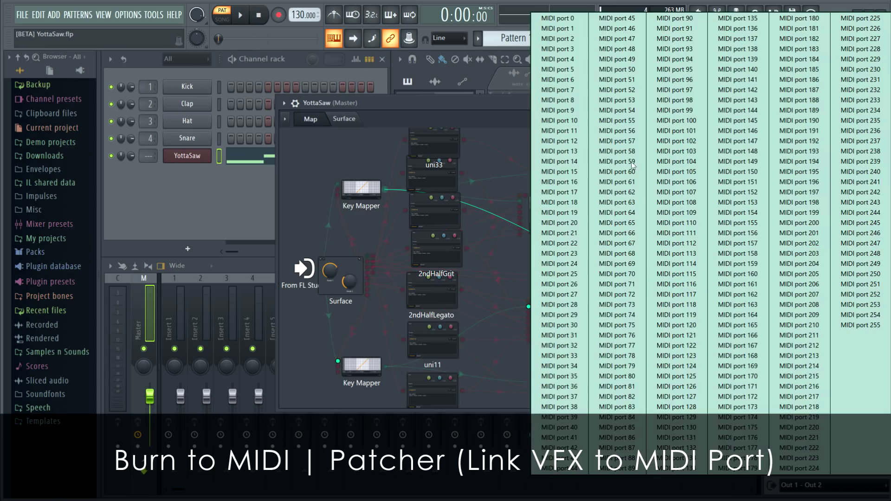
pyautogui.click(571, 27)
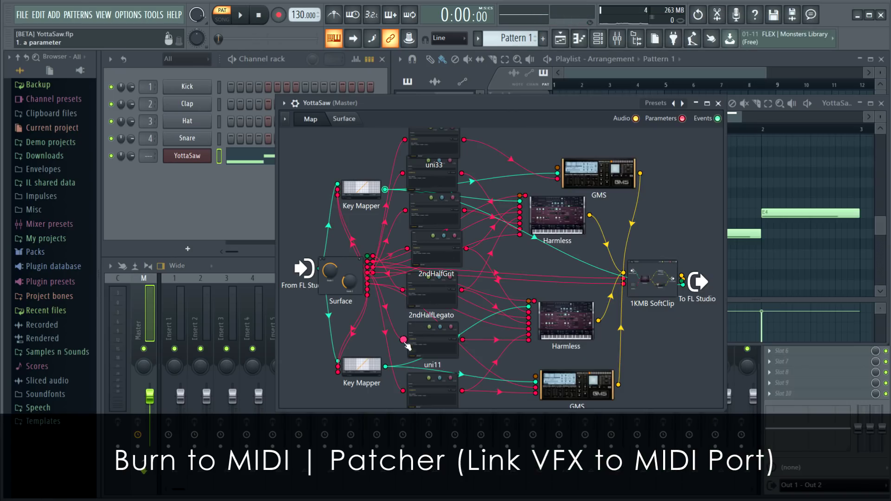
pyautogui.moveTo(388, 368); pyautogui.dragTo(537, 326)
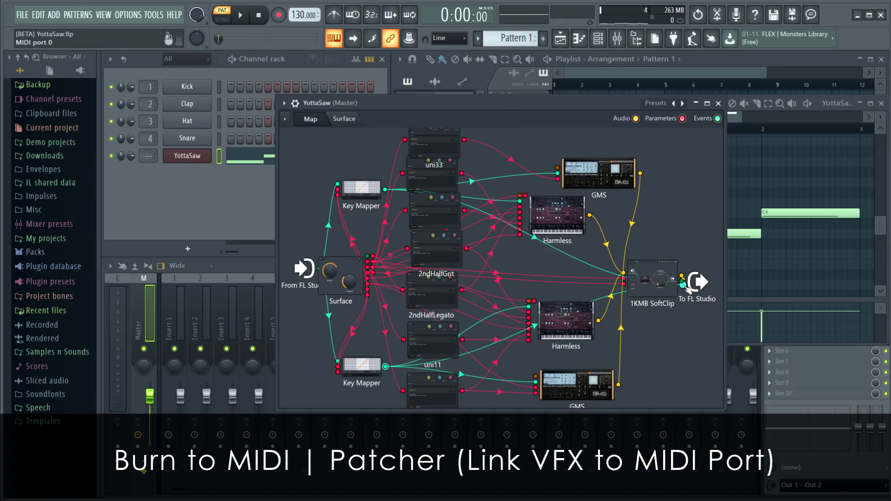
pyautogui.click(344, 119)
# Burn YottaSaw's MIDI output into the current pattern.
pyautogui.rightClick(210, 152)
pyautogui.moveTo(408, 295)
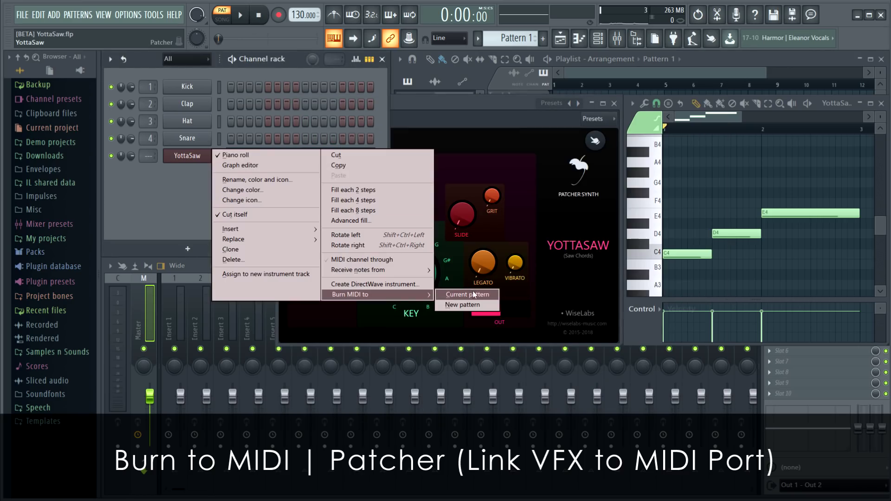
pyautogui.click(466, 294)
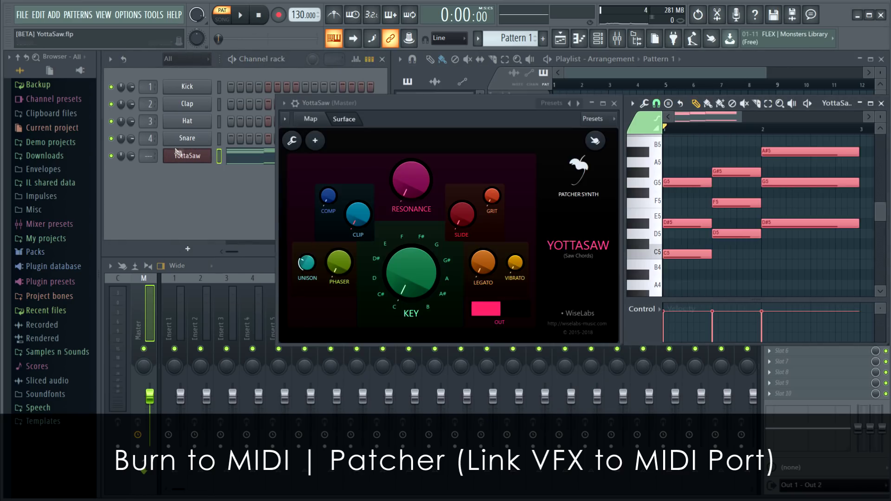
# Replace the YottaSaw channel's instrument with FLEX and play the pattern.
pyautogui.rightClick(176, 157)
pyautogui.moveTo(260, 240)
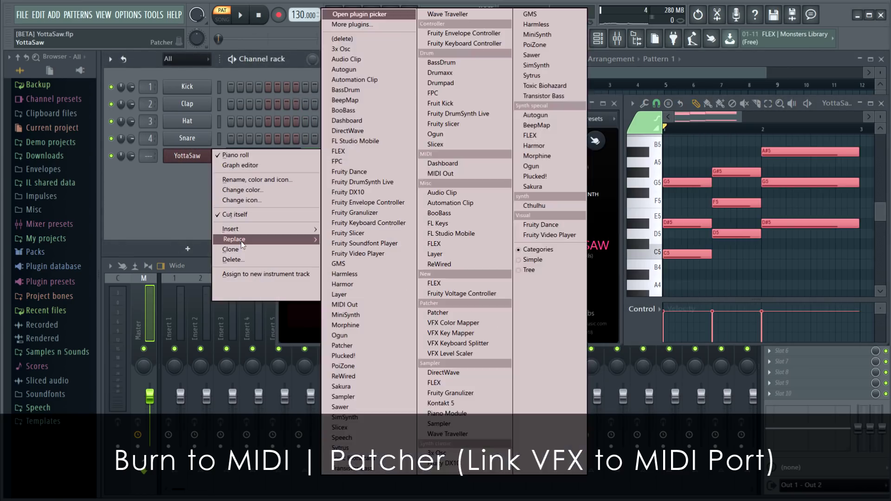
pyautogui.click(478, 247)
pyautogui.press('space')
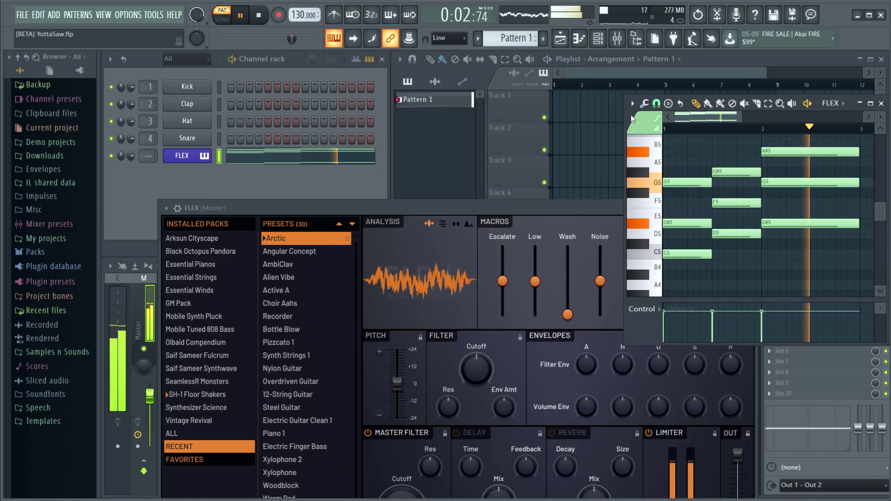
pyautogui.press('space')
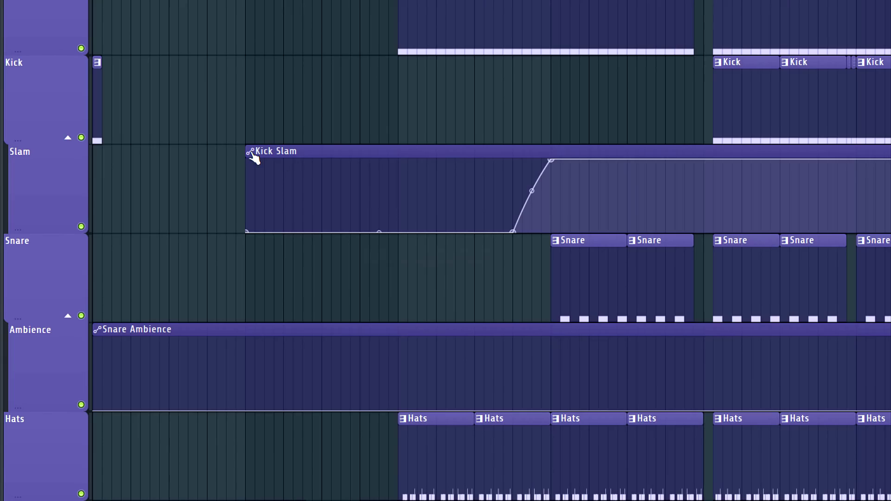
# Flip the Kick Slam automation clip vertically with the Articulator tools.
pyautogui.click(250, 152)
pyautogui.moveTo(297, 221)
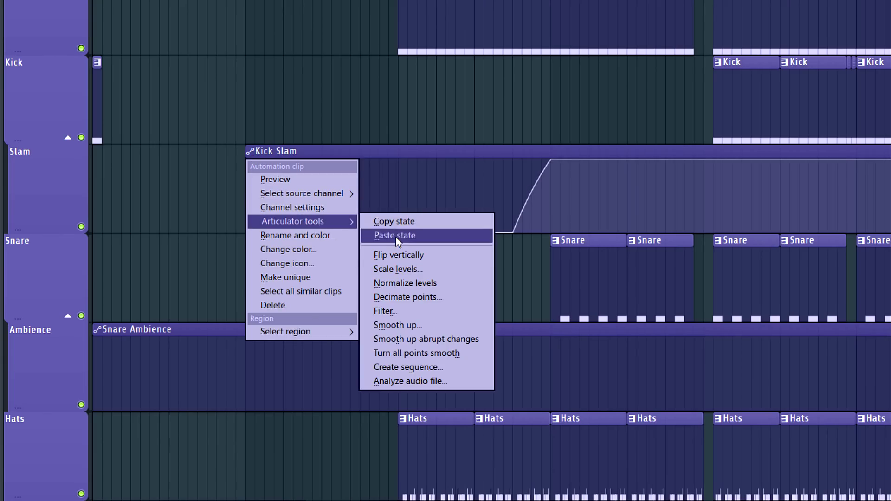
pyautogui.click(429, 256)
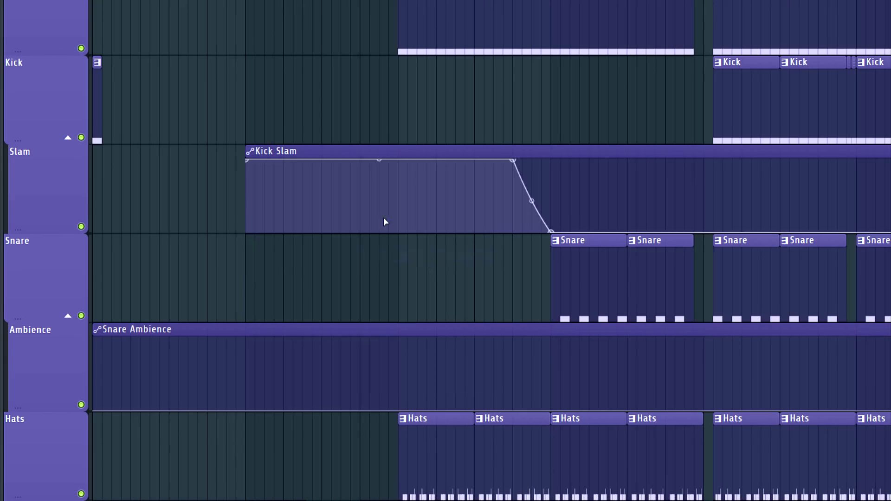
# Try Create sequence with extra steps and falling attack levels, then close it unkept.
pyautogui.click(252, 151)
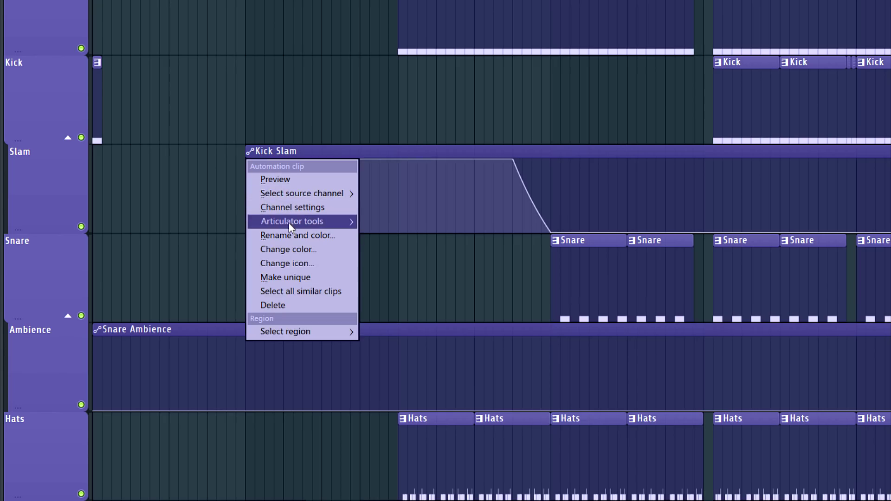
pyautogui.moveTo(292, 222)
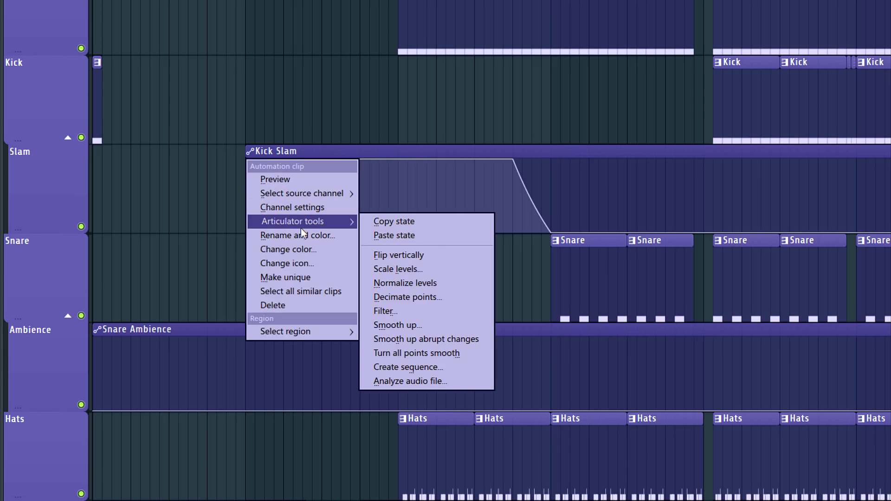
pyautogui.click(432, 367)
pyautogui.click(552, 291)
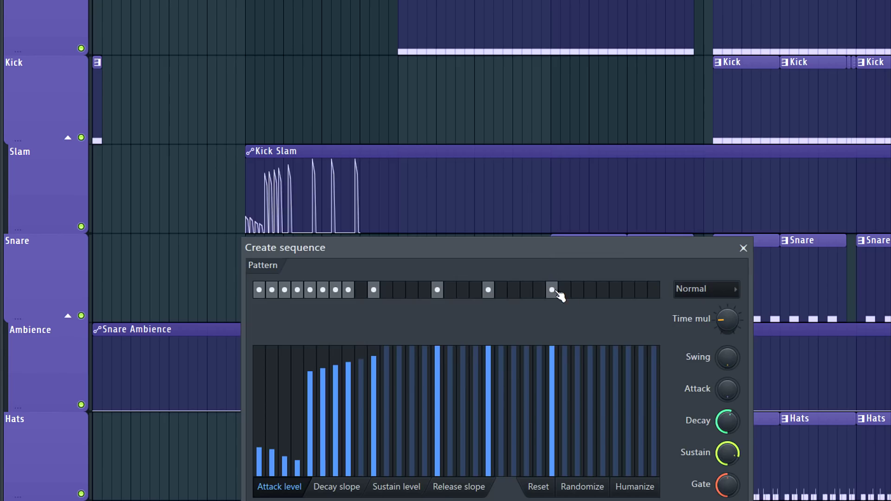
pyautogui.click(603, 290)
pyautogui.moveTo(338, 398)
pyautogui.mouseDown()
pyautogui.moveTo(420, 407)
pyautogui.moveTo(506, 445)
pyautogui.moveTo(621, 457)
pyautogui.moveTo(648, 383)
pyautogui.moveTo(650, 339)
pyautogui.moveTo(655, 448)
pyautogui.mouseUp()
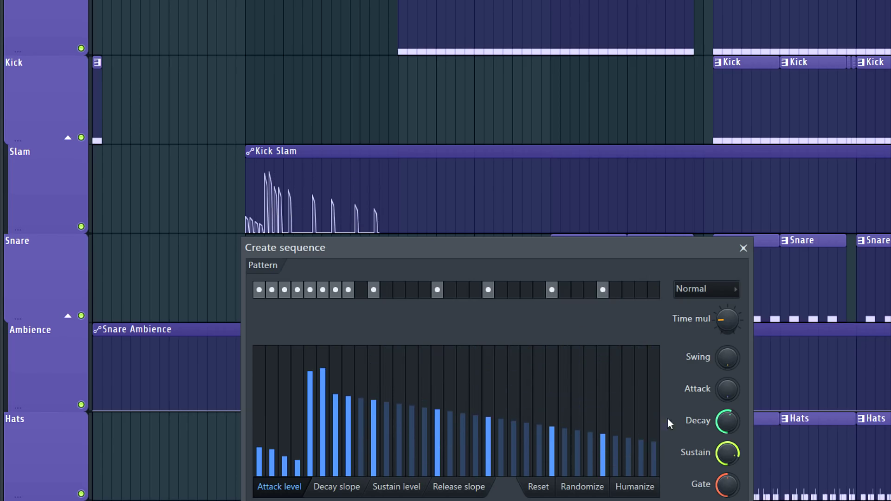
pyautogui.click(745, 248)
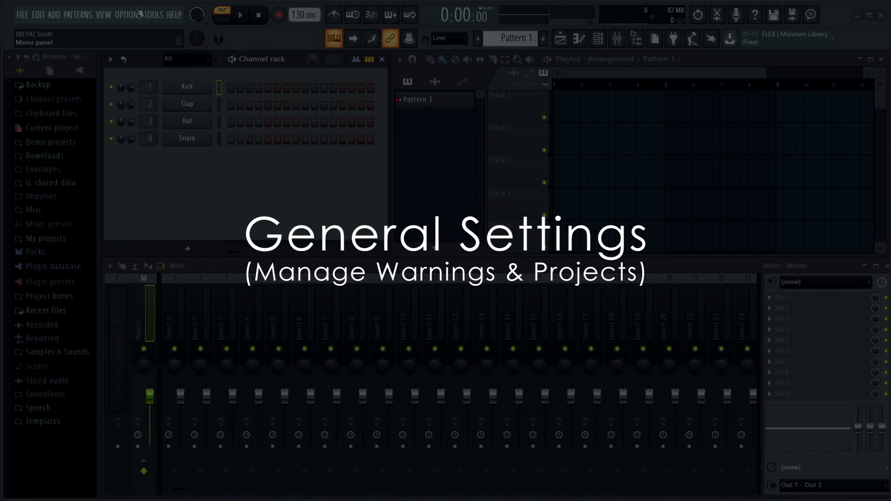
pyautogui.click(130, 15)
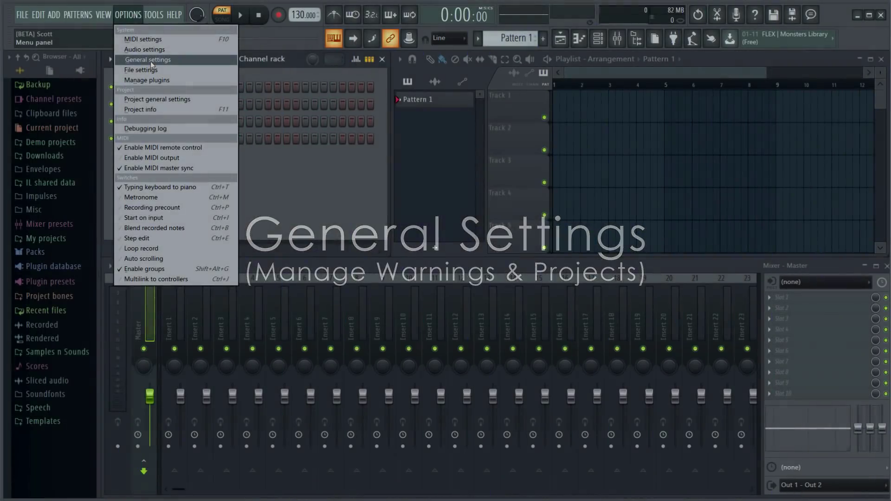
pyautogui.click(147, 60)
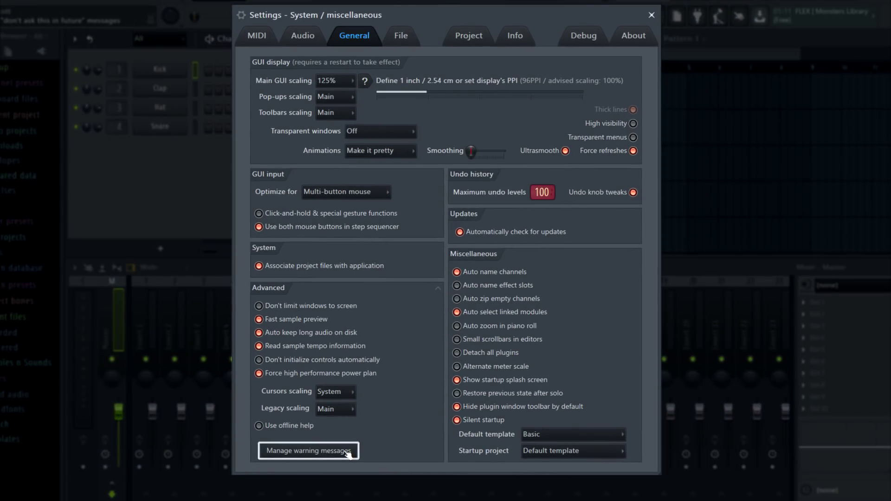
pyautogui.click(352, 436)
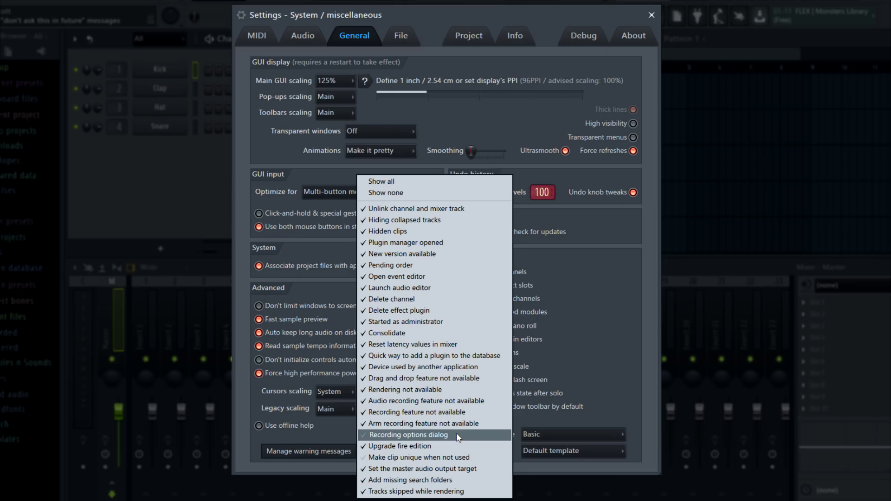
pyautogui.click(341, 471)
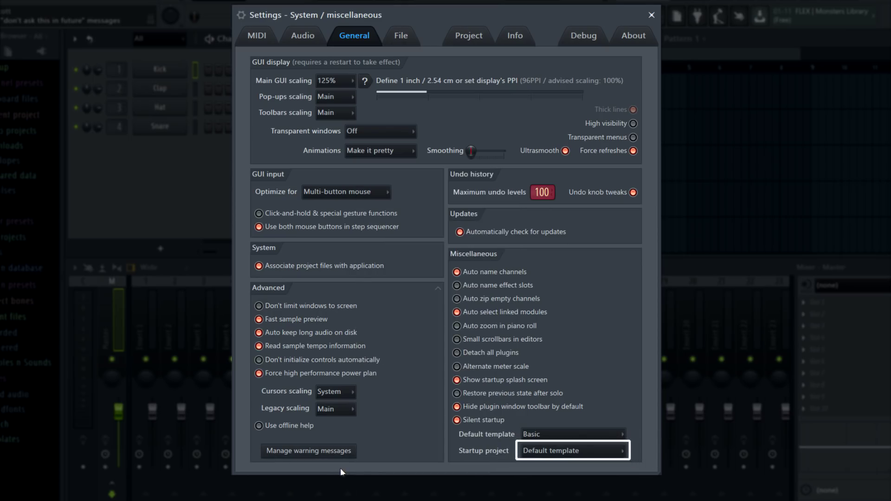
pyautogui.click(585, 452)
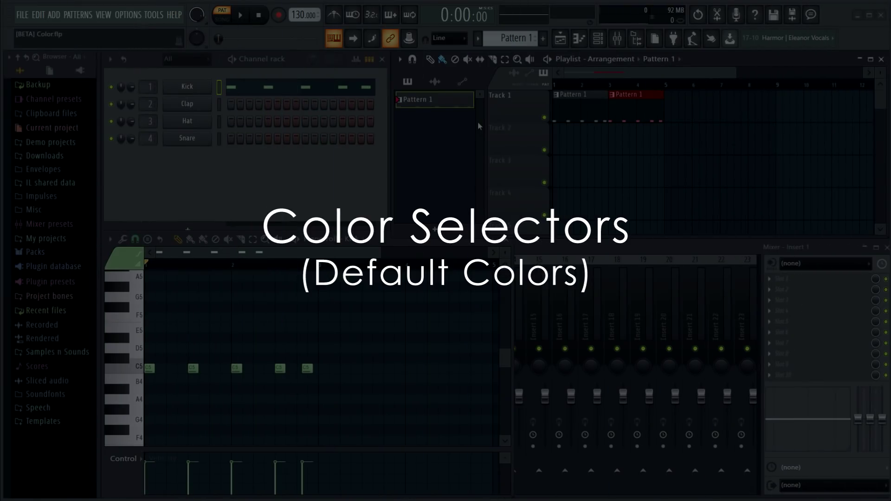
# Set the playlist grid colour to pure blue.
pyautogui.click(399, 59)
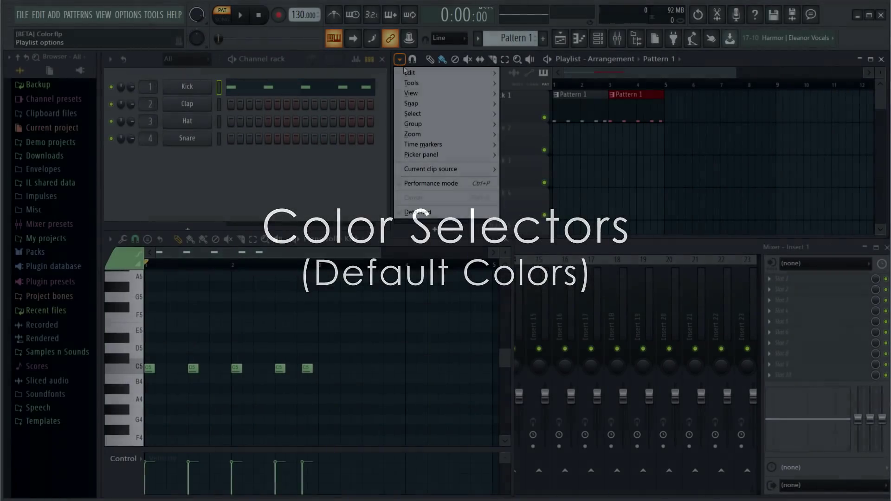
pyautogui.moveTo(448, 93)
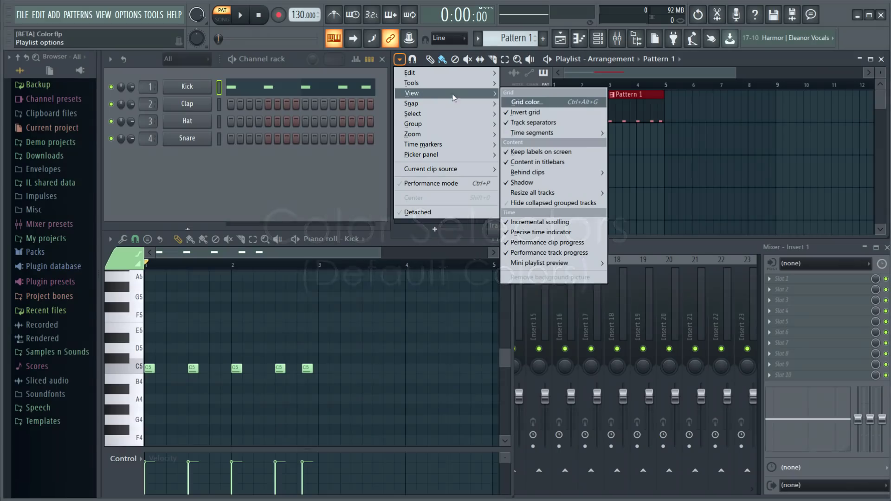
pyautogui.click(557, 101)
pyautogui.click(561, 104)
pyautogui.click(399, 174)
pyautogui.click(360, 259)
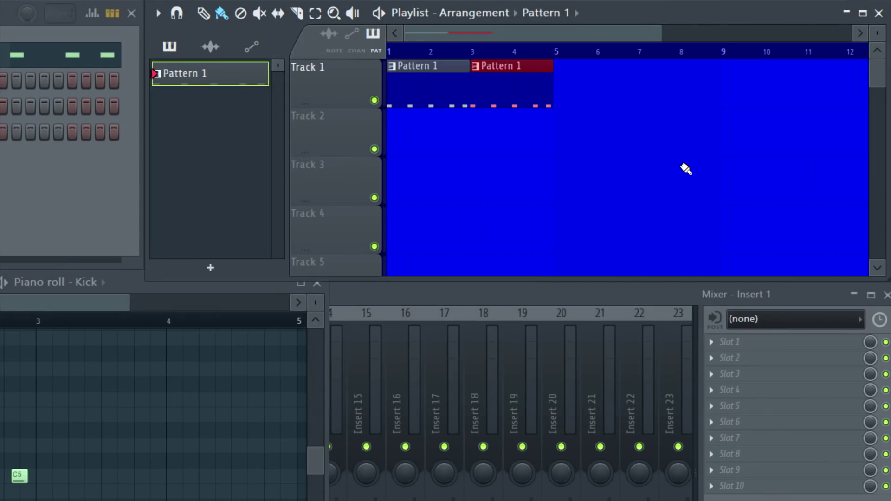
# Reset the playlist and piano roll grid colours to Default Color.
pyautogui.click(159, 13)
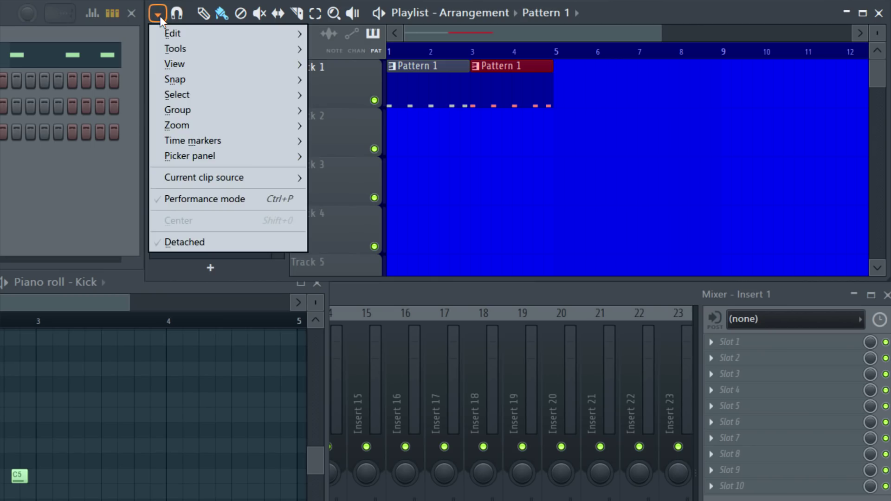
pyautogui.moveTo(191, 63)
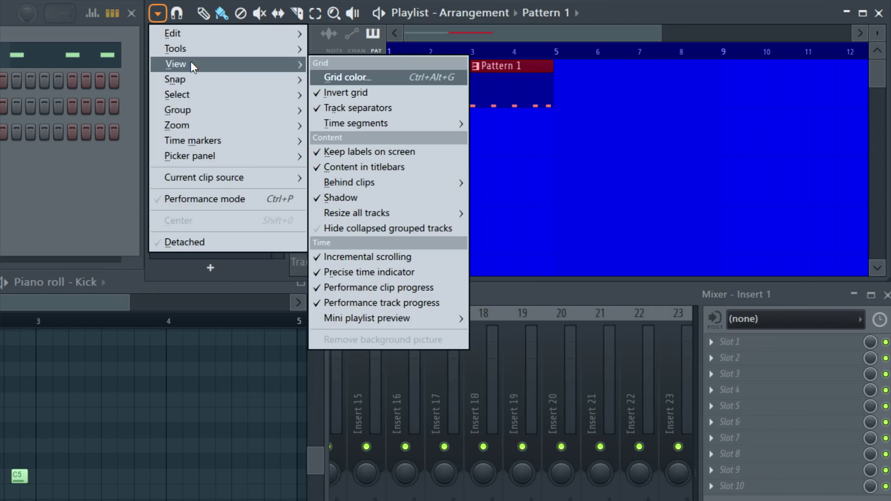
pyautogui.click(348, 77)
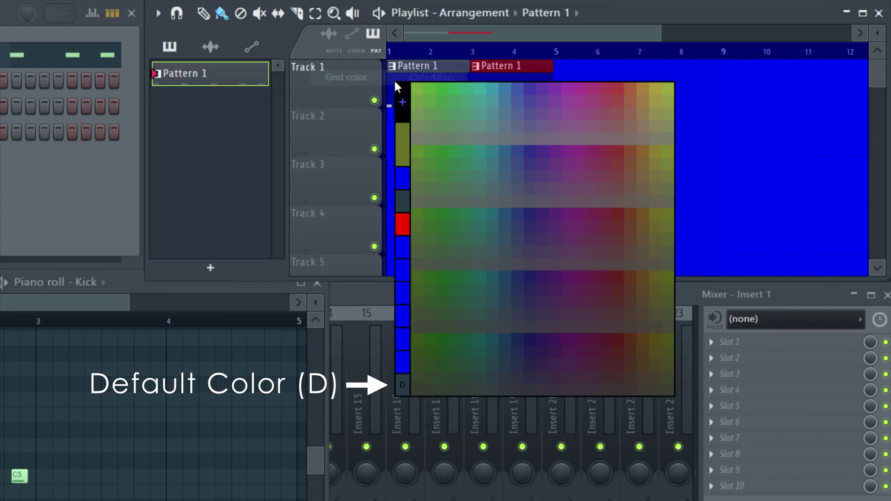
pyautogui.click(400, 387)
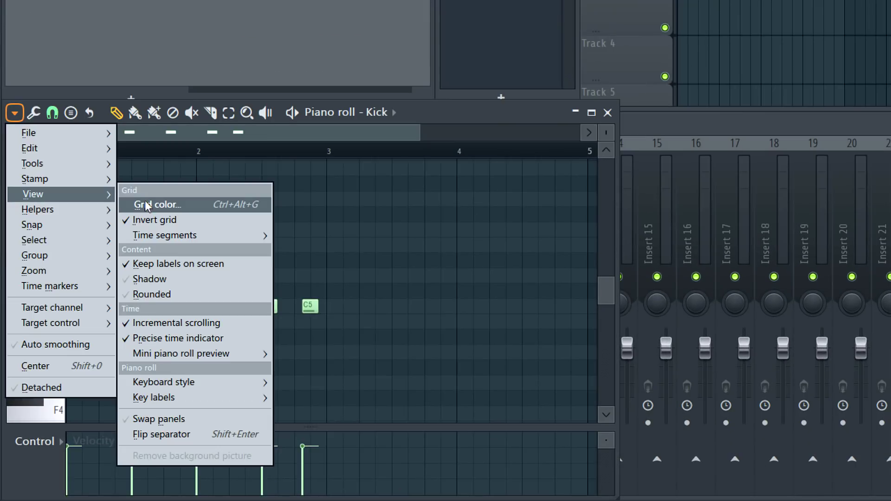
pyautogui.click(174, 206)
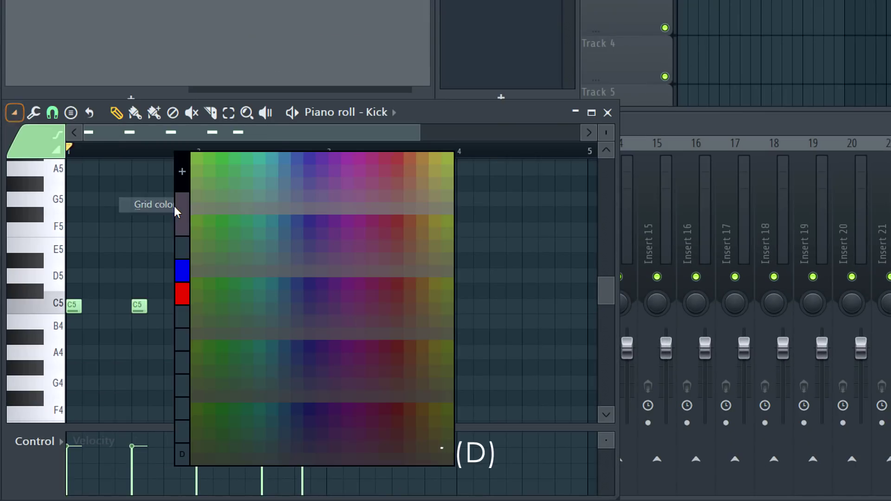
pyautogui.click(181, 456)
pyautogui.click(205, 181)
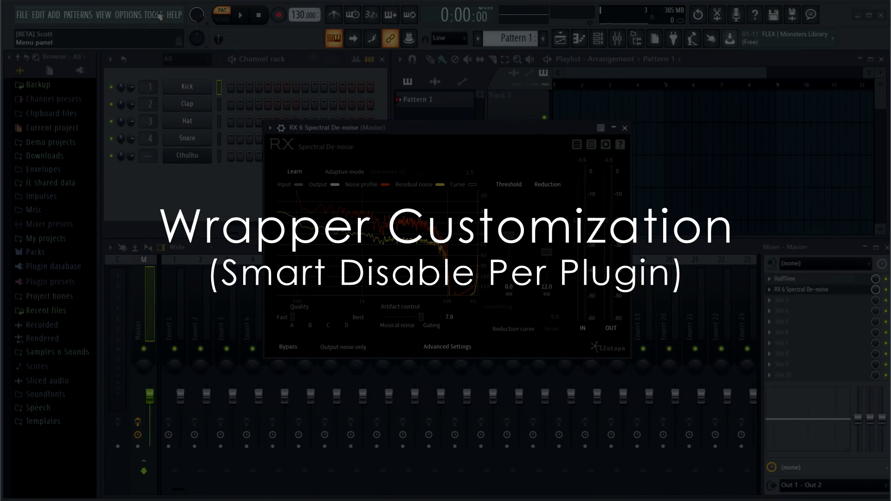
# Run the Tools > Macros command to switch smart disable for all plugins.
pyautogui.click(159, 15)
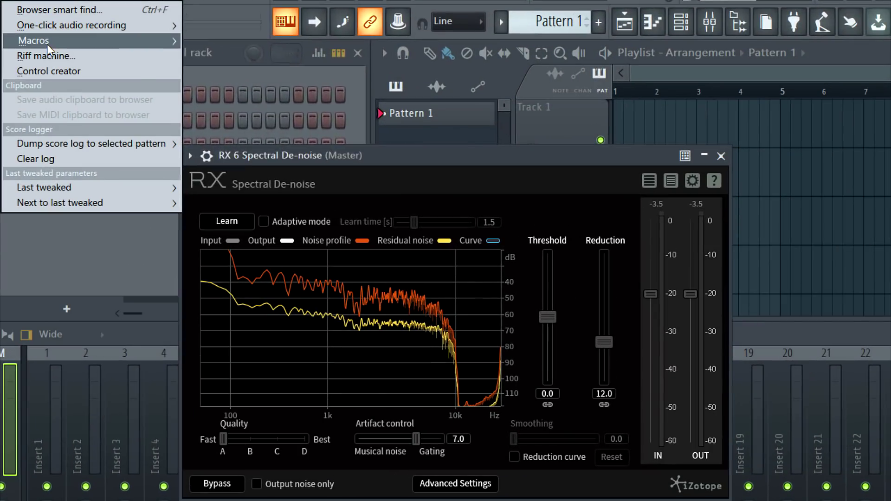
pyautogui.moveTo(196, 52)
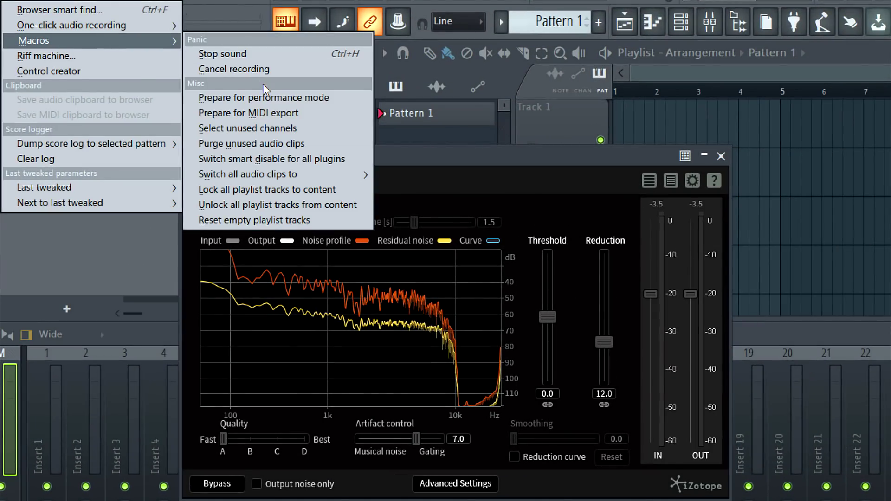
pyautogui.click(274, 159)
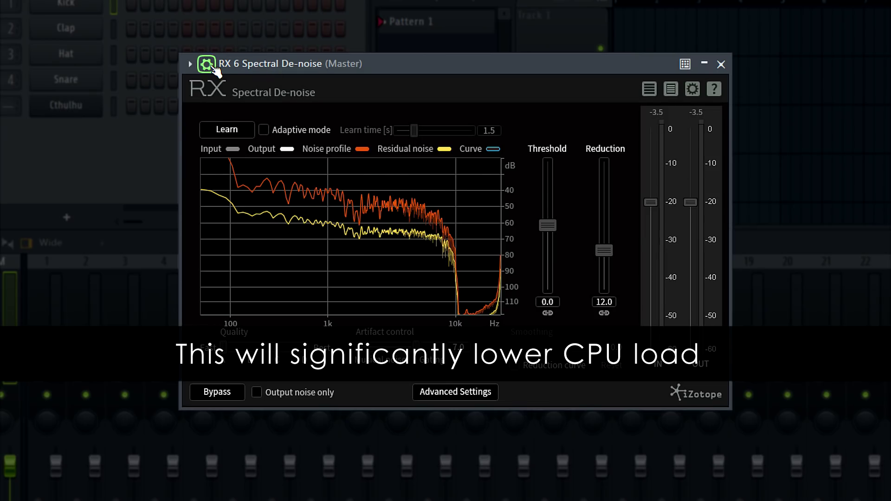
# Uncheck Allow smart disable in the RX 6 Spectral De-noise wrapper's Processing settings.
pyautogui.click(207, 64)
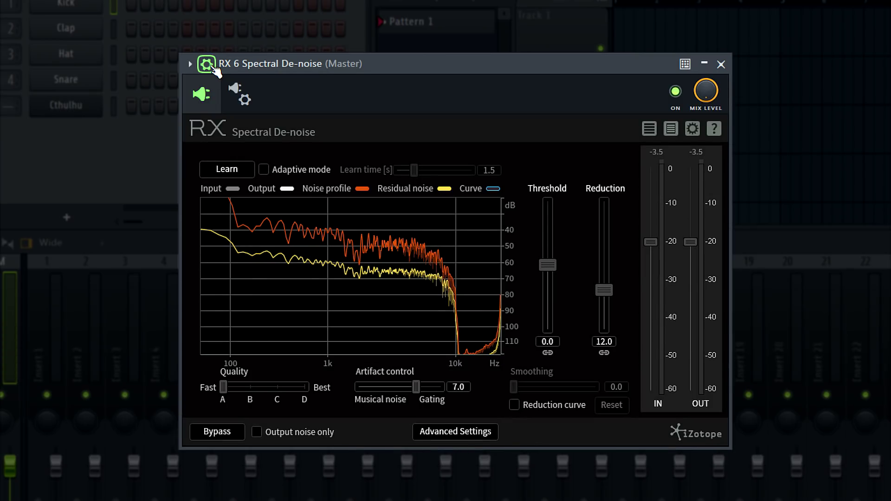
pyautogui.click(239, 91)
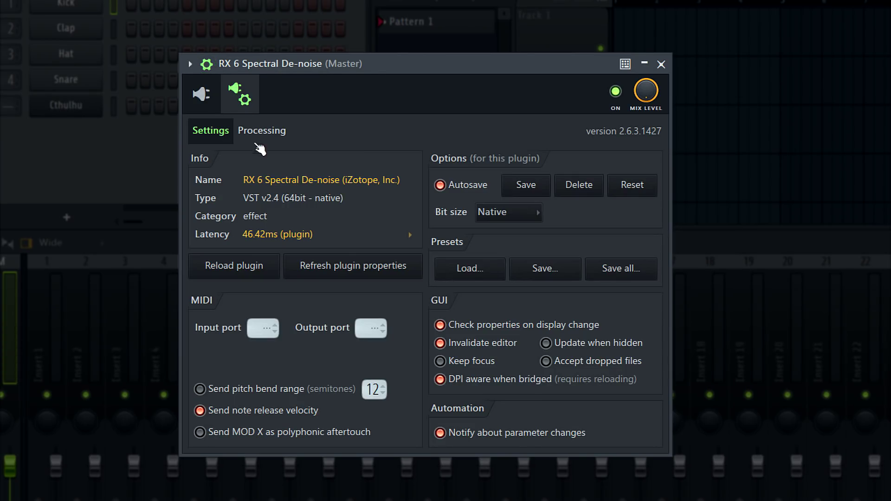
pyautogui.click(265, 138)
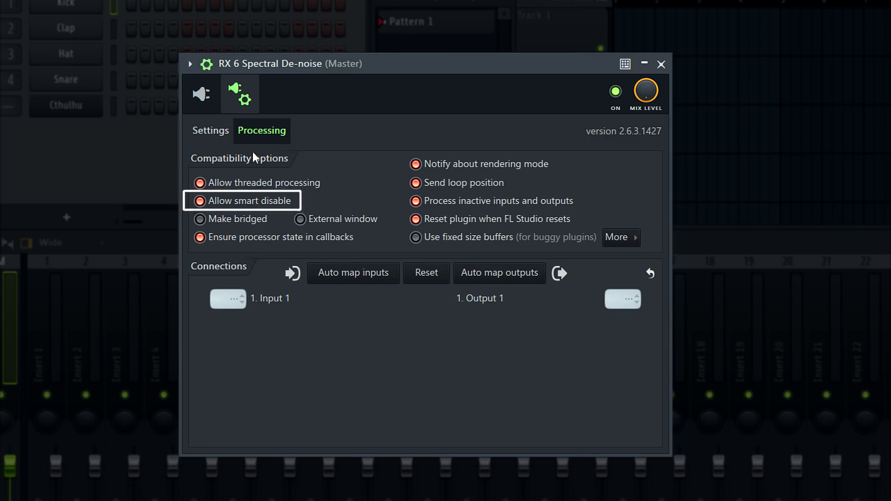
pyautogui.click(208, 207)
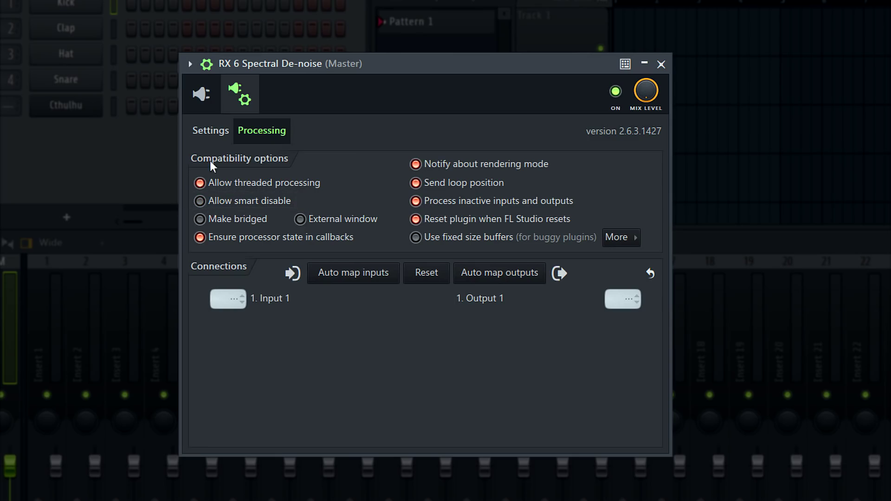
pyautogui.click(201, 93)
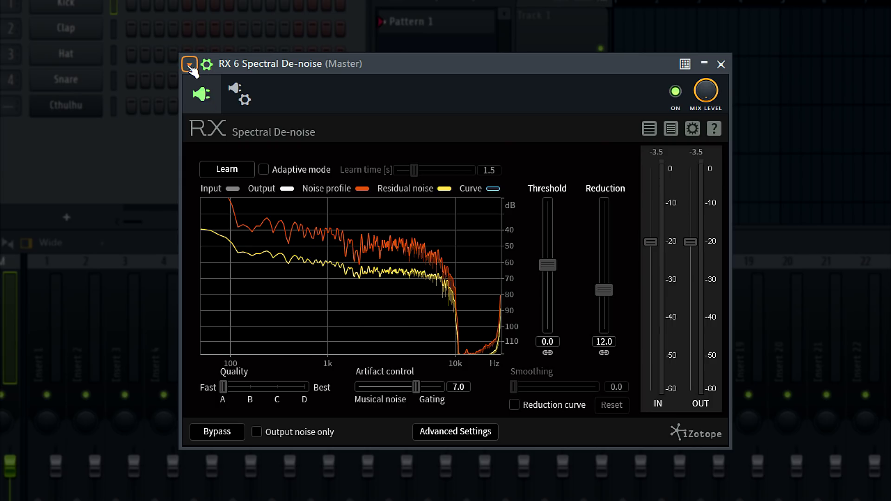
pyautogui.click(189, 65)
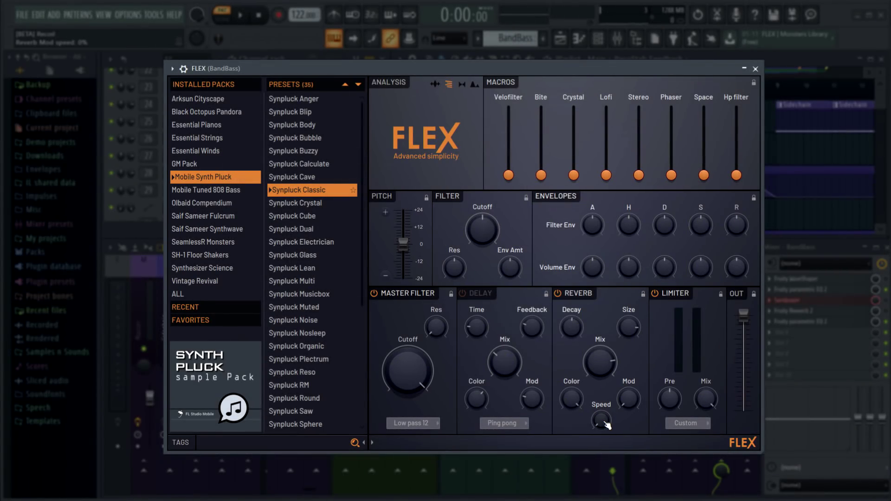
# Play Synpluck Classic while sweeping FLEX's reverb mod speed up and back to about 23%.
pyautogui.press('space')
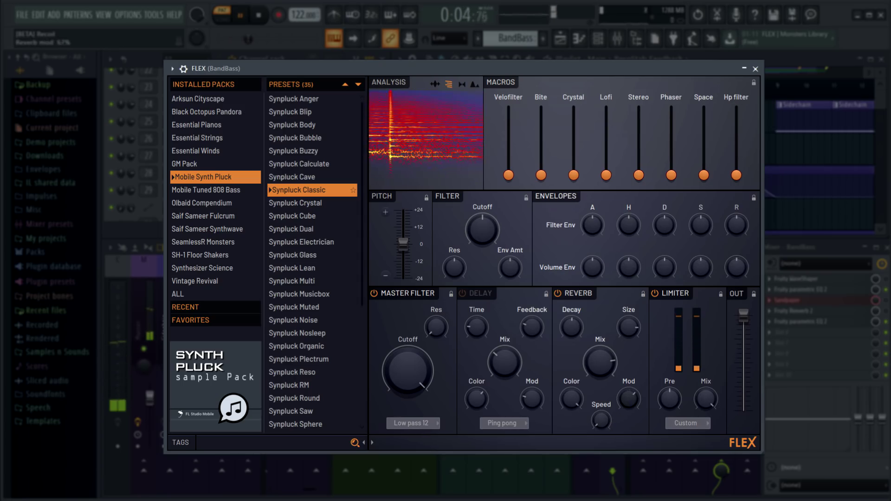
pyautogui.moveTo(604, 420); pyautogui.dragTo(603, 369)
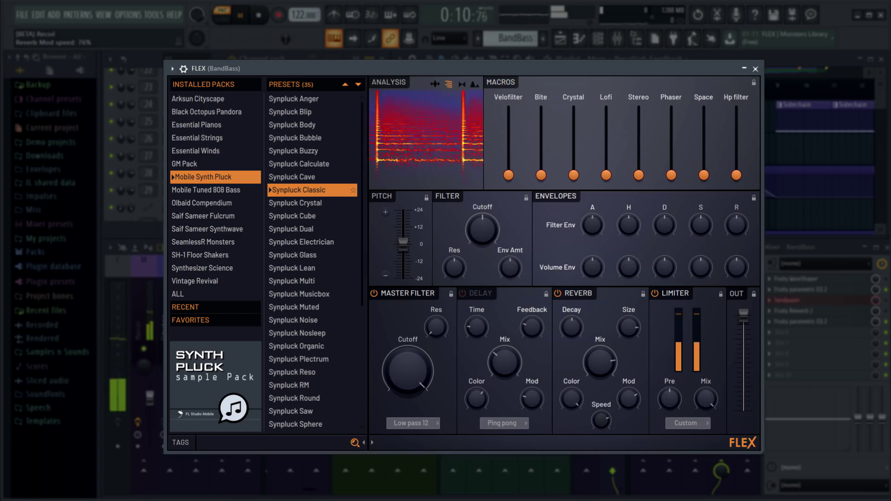
pyautogui.moveTo(604, 399); pyautogui.dragTo(608, 430)
pyautogui.press('space')
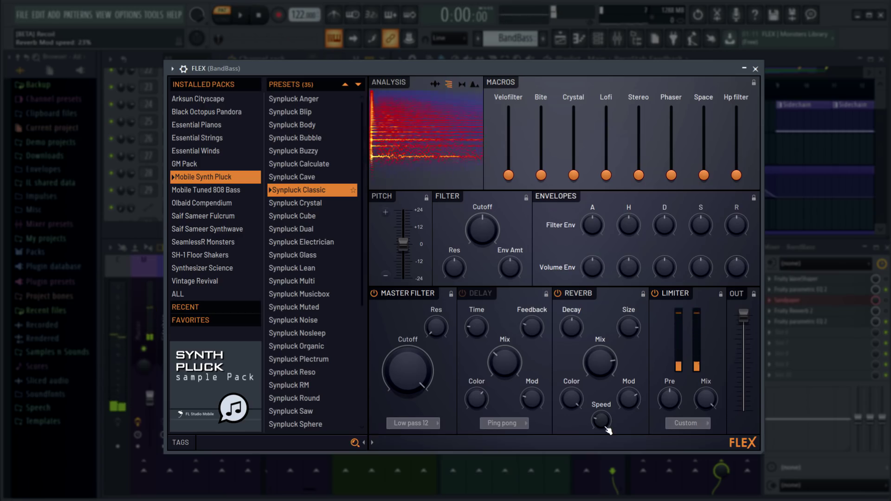
# Filter ALL packs by Arpeggio and Bass tags in All mode, then load Industrial.
pyautogui.click(180, 444)
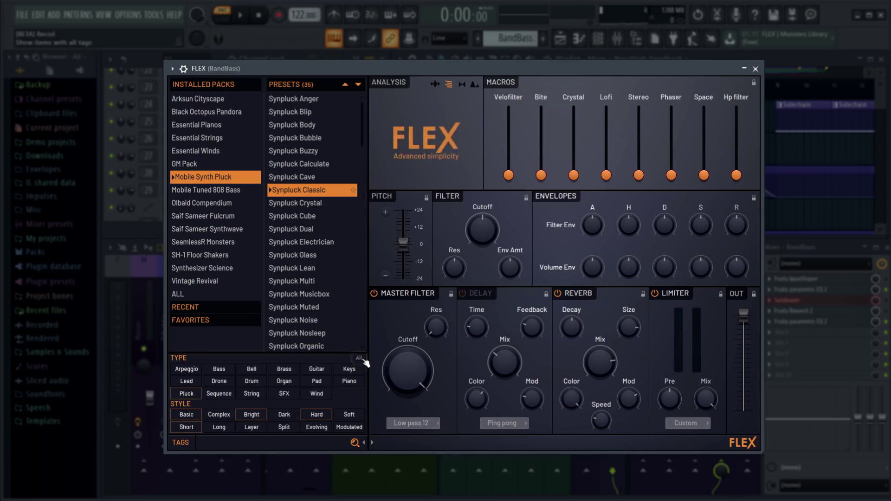
pyautogui.click(185, 293)
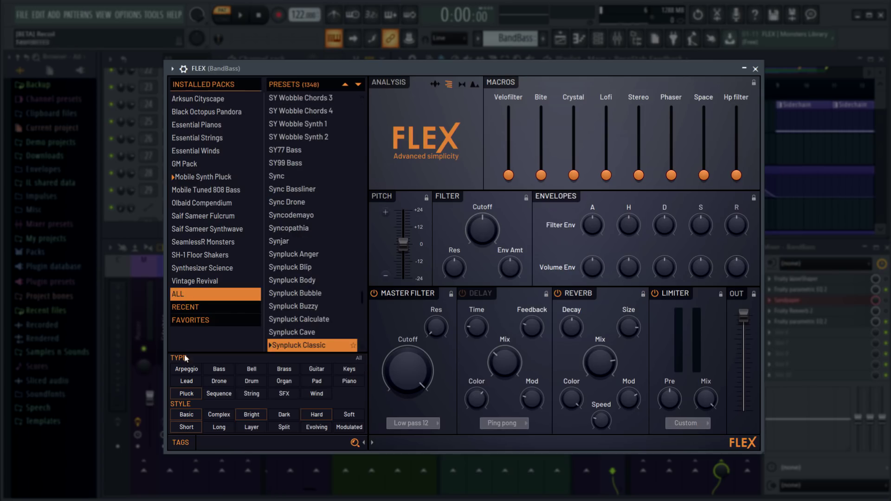
pyautogui.click(187, 369)
pyautogui.click(216, 369)
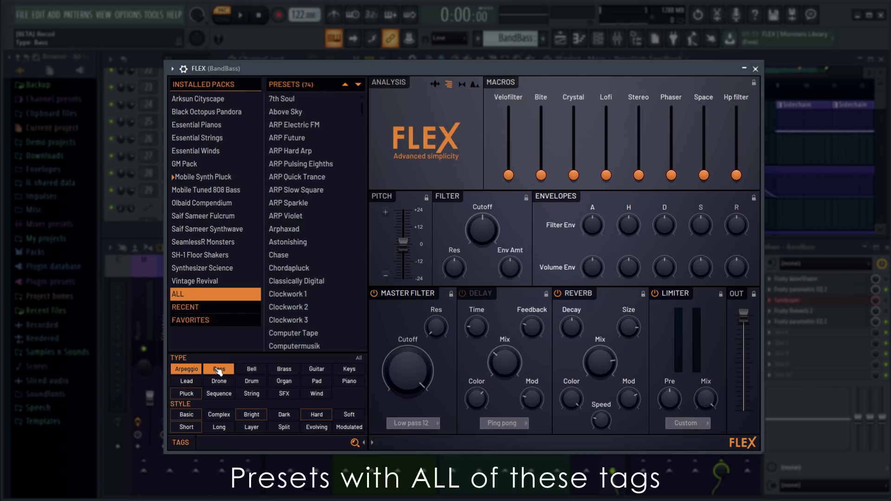
pyautogui.click(364, 358)
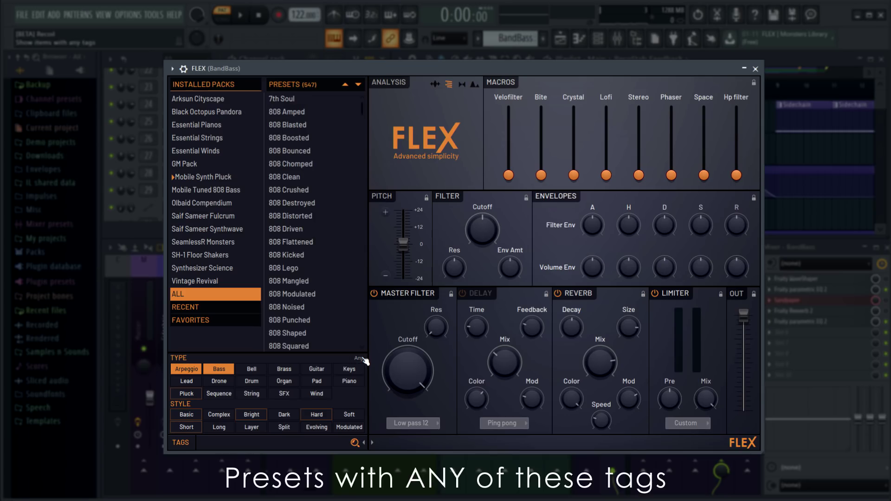
pyautogui.click(364, 359)
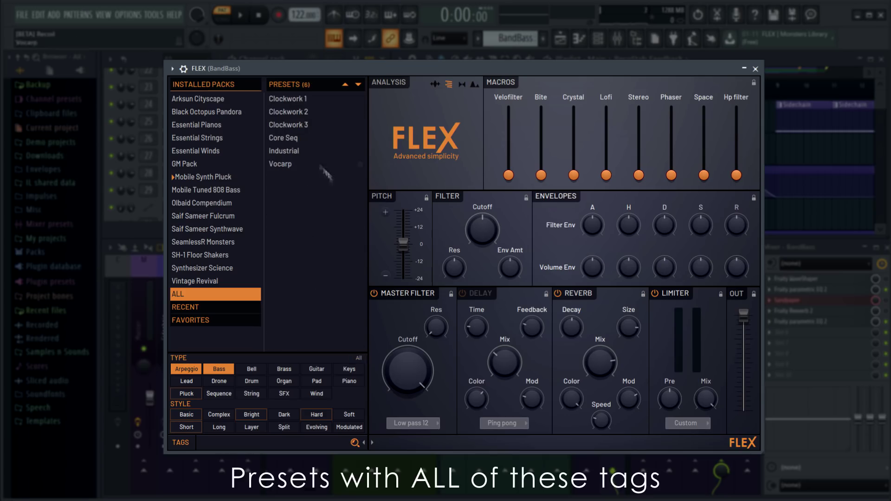
pyautogui.click(297, 152)
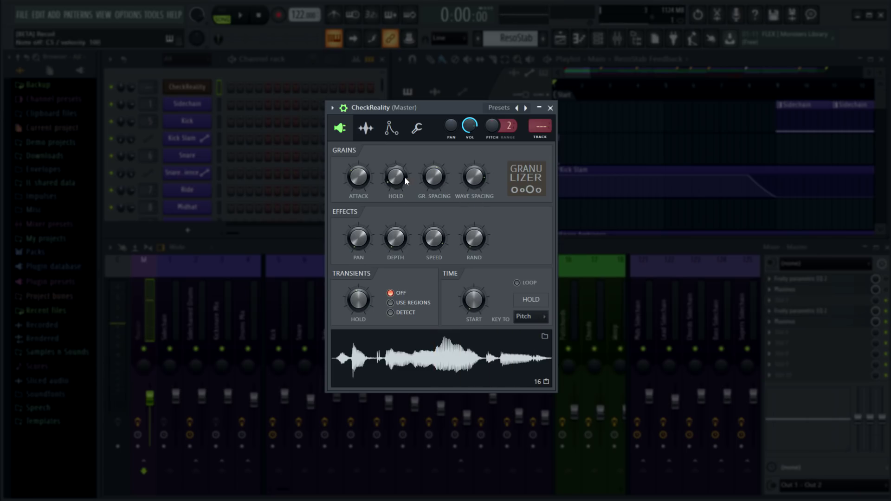
# Set Granulizer grain spacing to ~253%, wave spacing to 79% and time start to ~25%.
pyautogui.moveTo(425, 178); pyautogui.dragTo(425, 142)
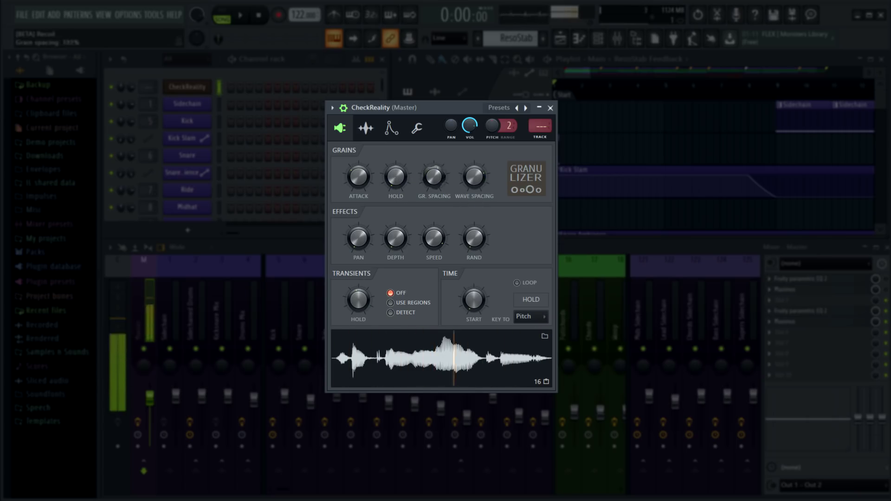
pyautogui.moveTo(474, 177); pyautogui.dragTo(474, 170)
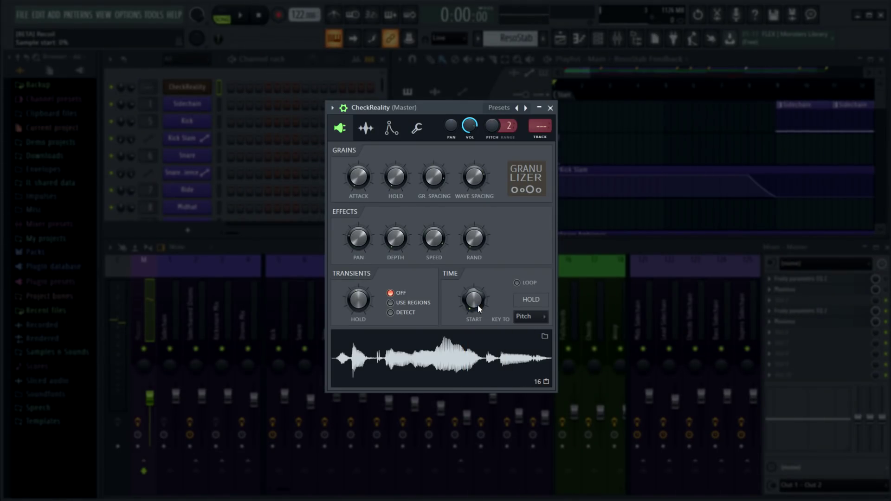
pyautogui.moveTo(478, 303); pyautogui.dragTo(477, 263)
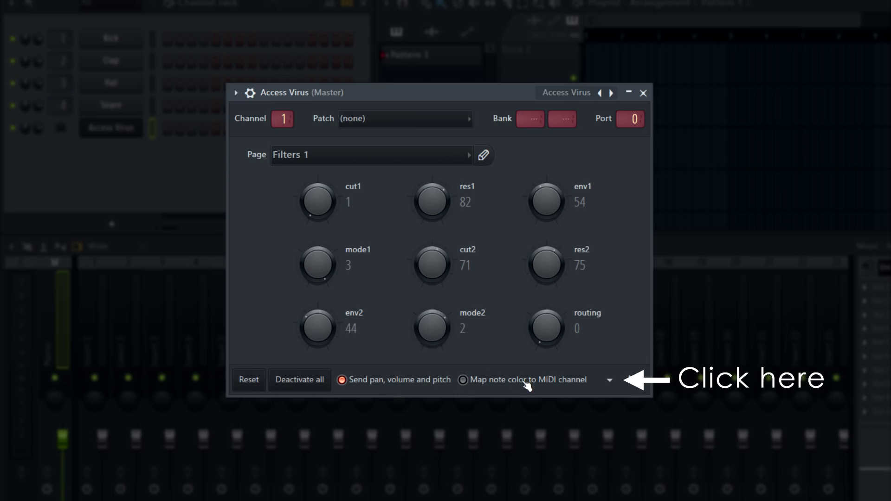
# Adjust the Access Virus on-reset options for pan, pitch and note cutting, then send all control values.
pyautogui.click(617, 381)
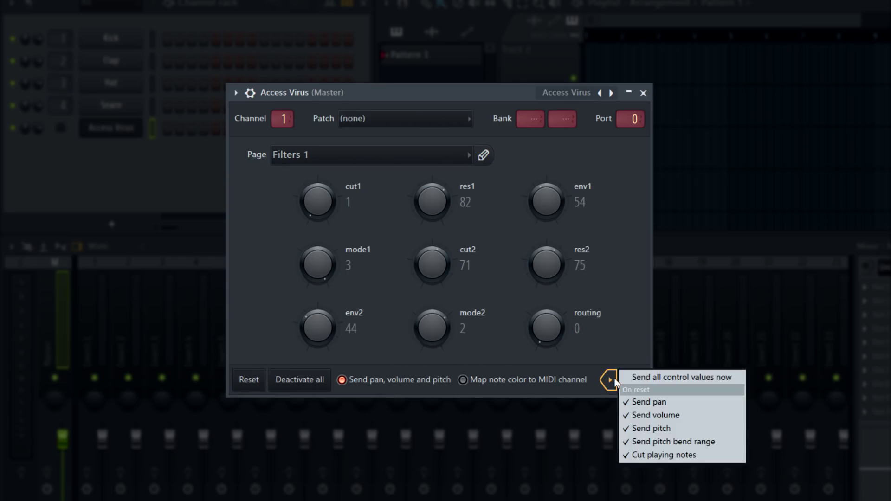
pyautogui.click(679, 432)
pyautogui.click(678, 407)
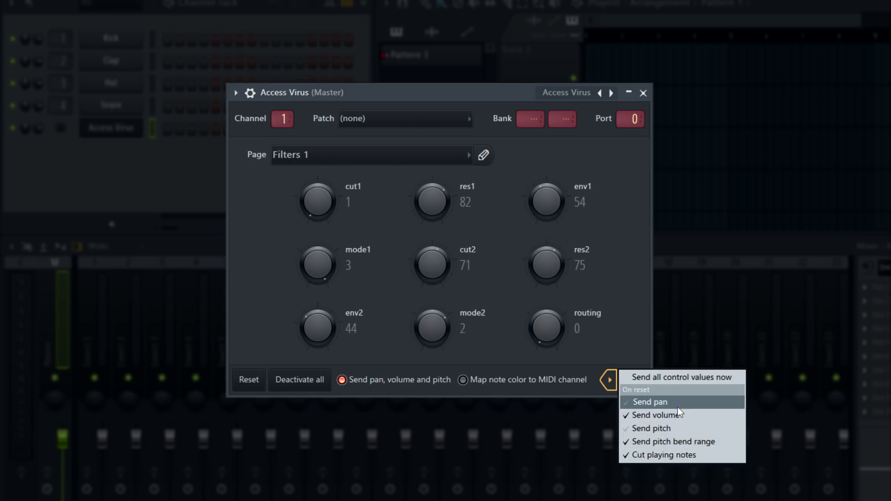
pyautogui.click(676, 455)
pyautogui.click(687, 455)
pyautogui.click(664, 428)
pyautogui.click(684, 379)
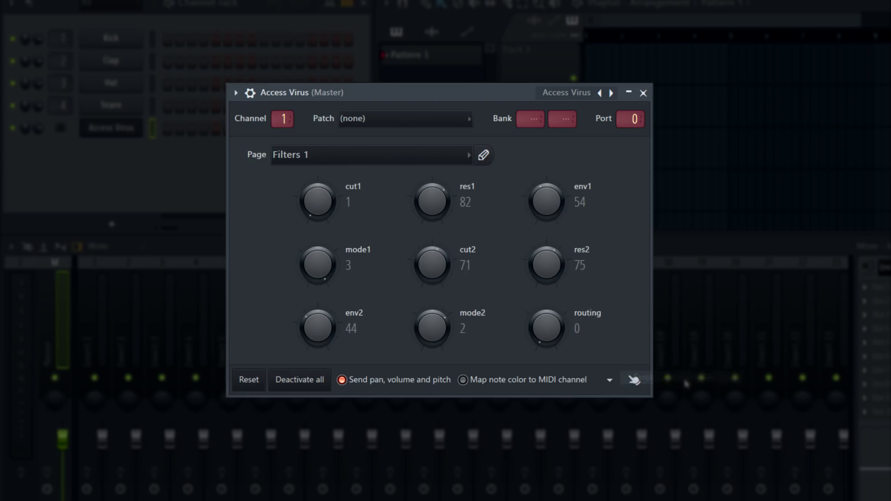